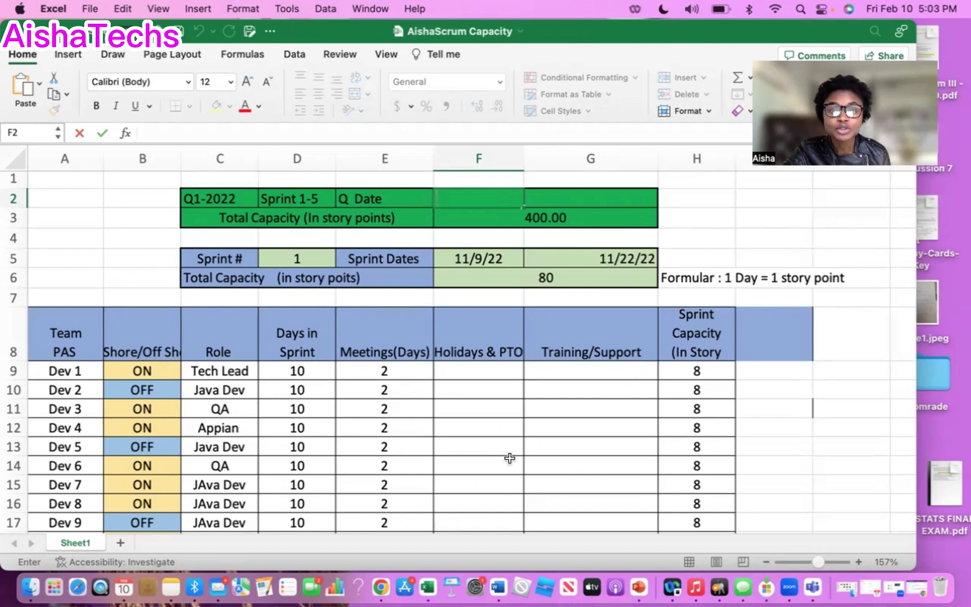
scroll(510, 458, "down", 1)
scroll(510, 458, "up", 1)
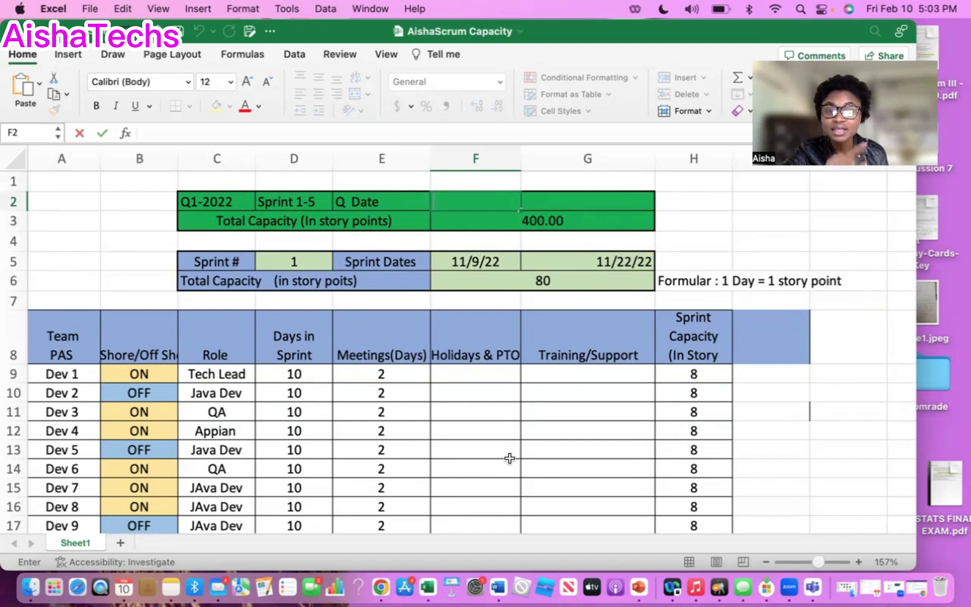
key("ctrl+space")
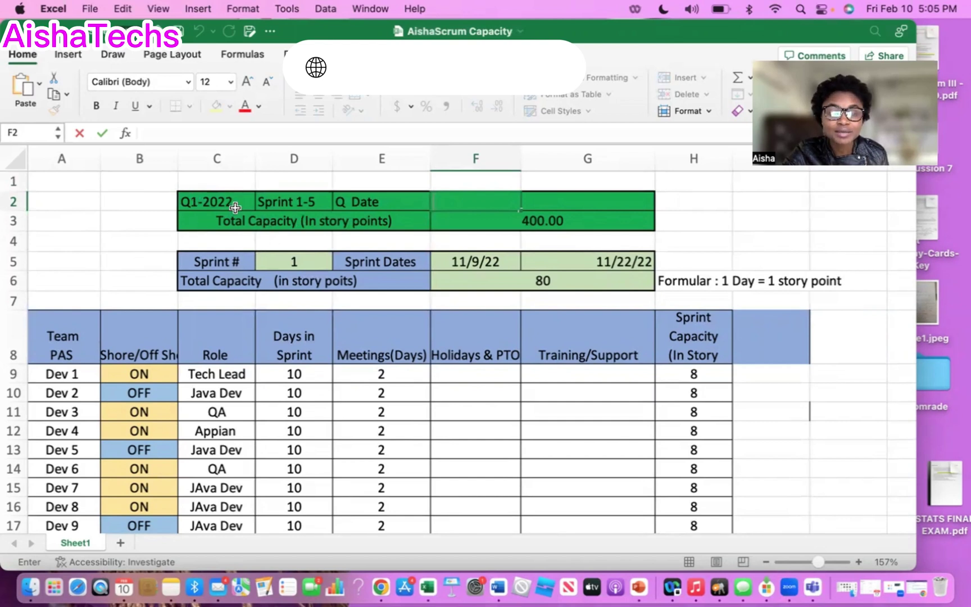
- Change the period label in cell C2 to P1-2023
left_click(188, 201)
double_click(188, 201)
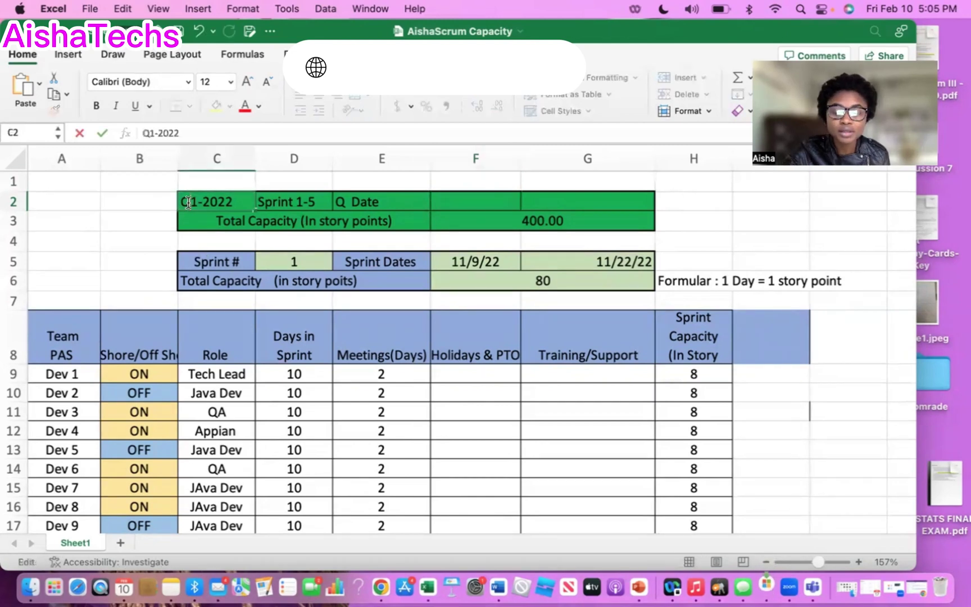
key("BackSpace")
type("P")
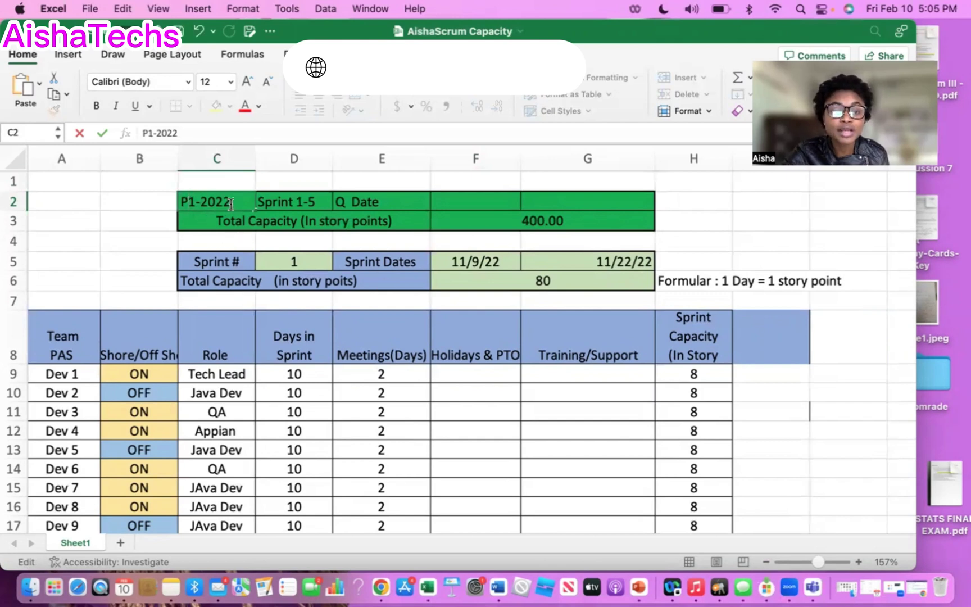
key("BackSpace")
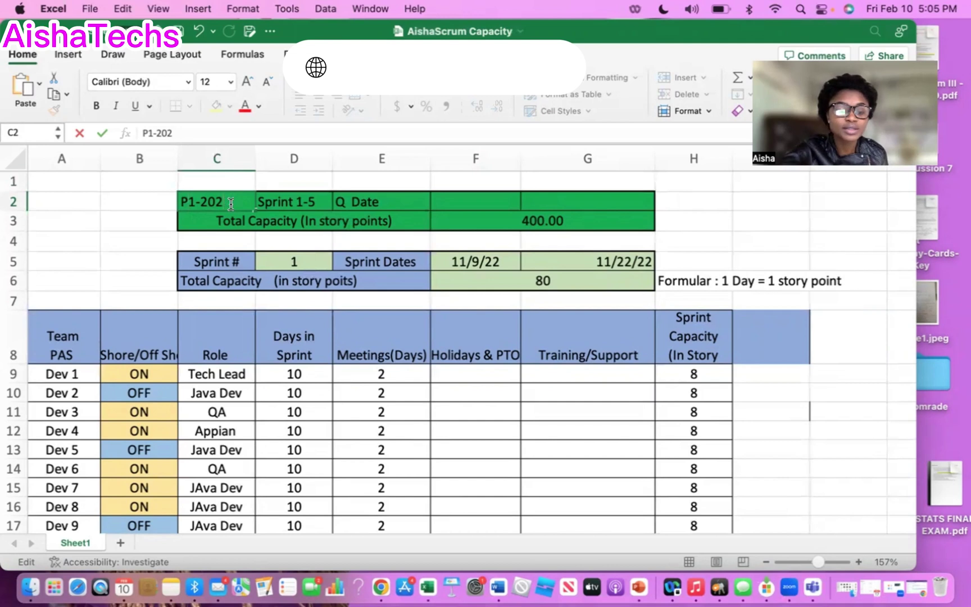
type("3")
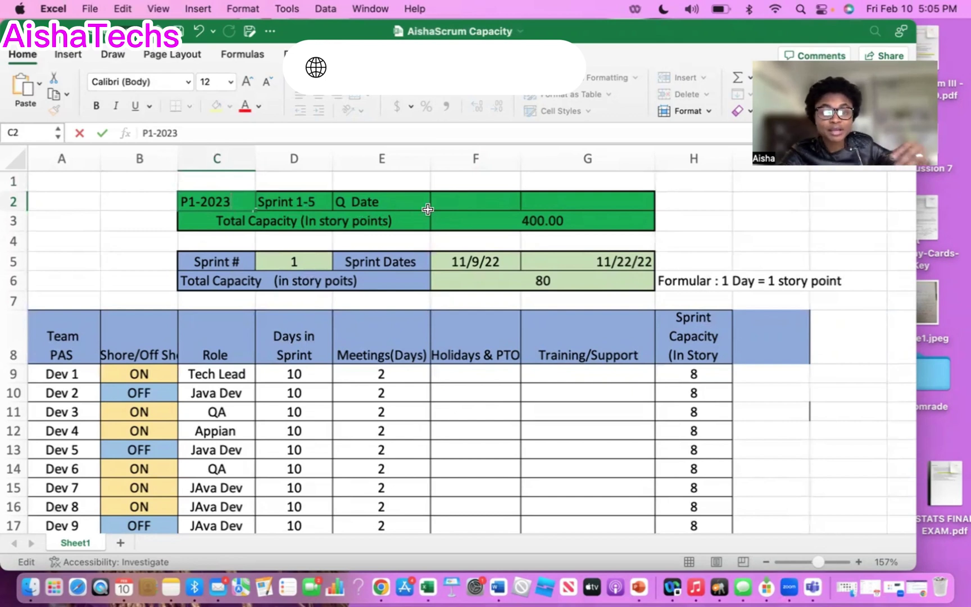
- Change the date label in cell E2 to PI Date
left_click(347, 201)
double_click(347, 201)
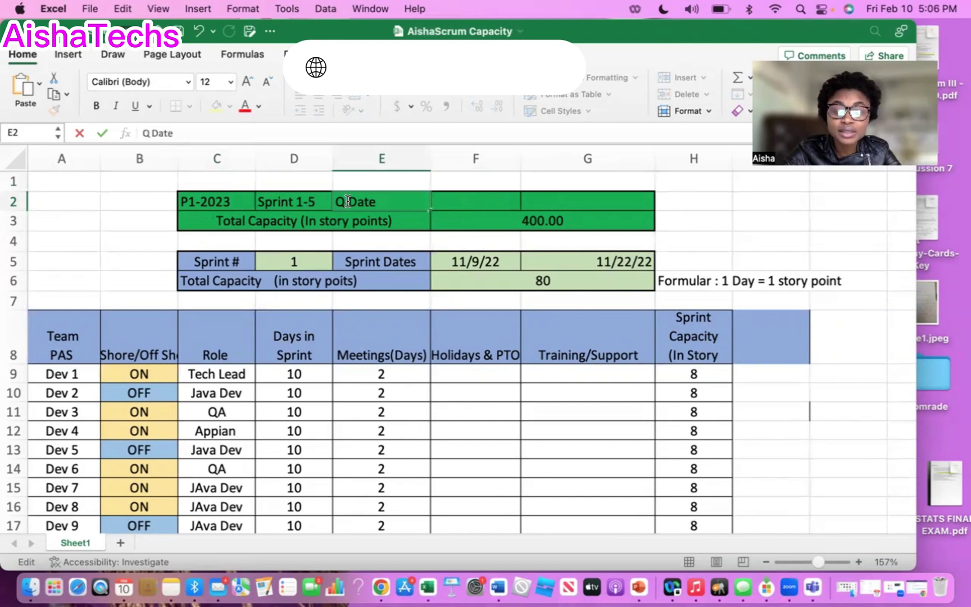
key("BackSpace")
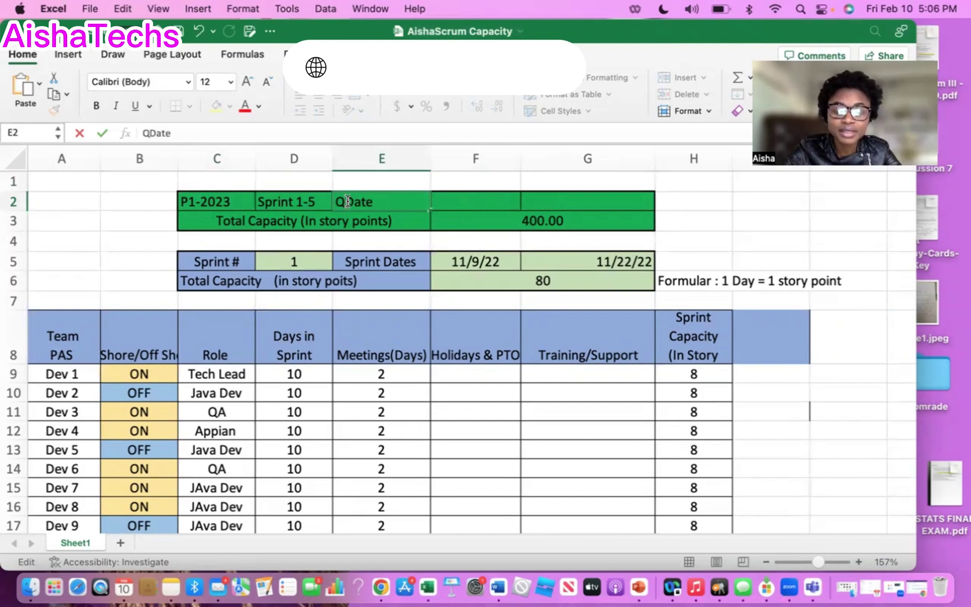
type("P")
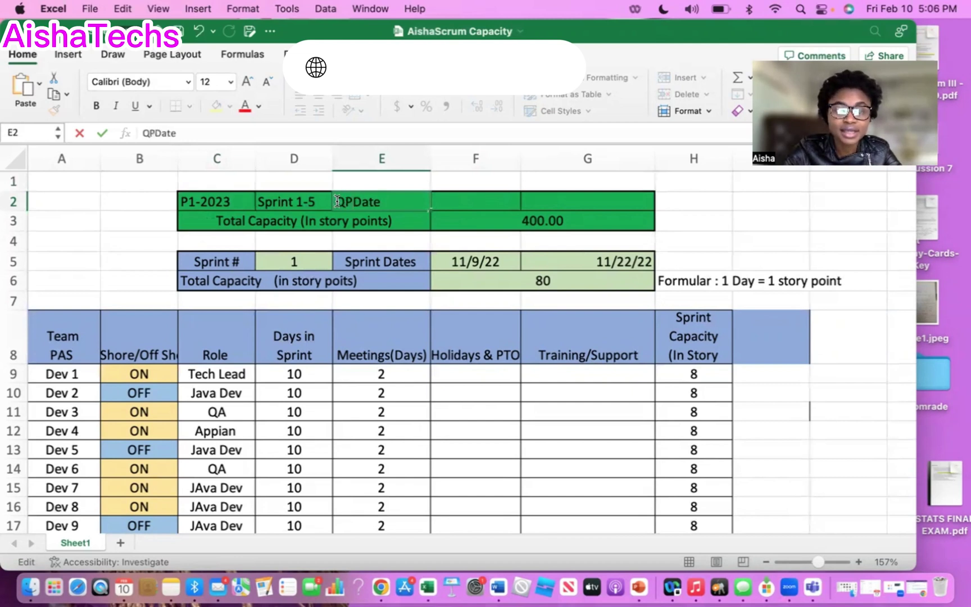
key("BackSpace")
key("BackSpace")
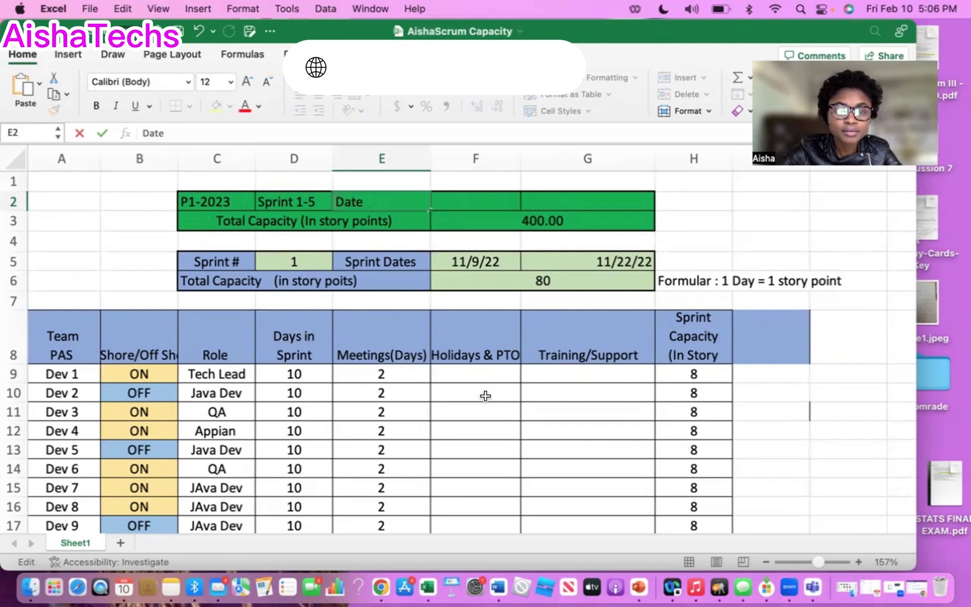
type("PI")
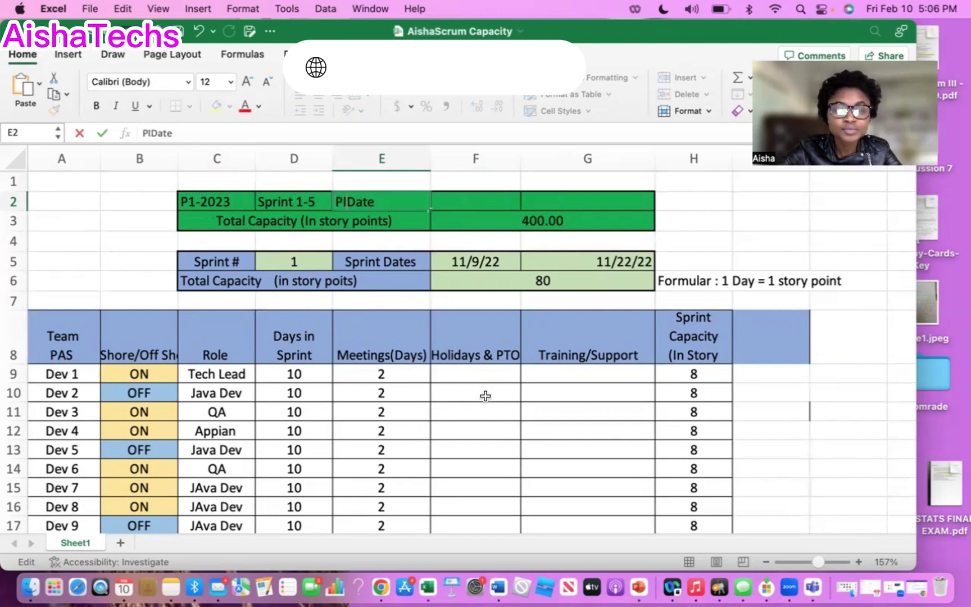
- Enter 01/04/23 as the PI start date in cell F2
left_click(457, 203)
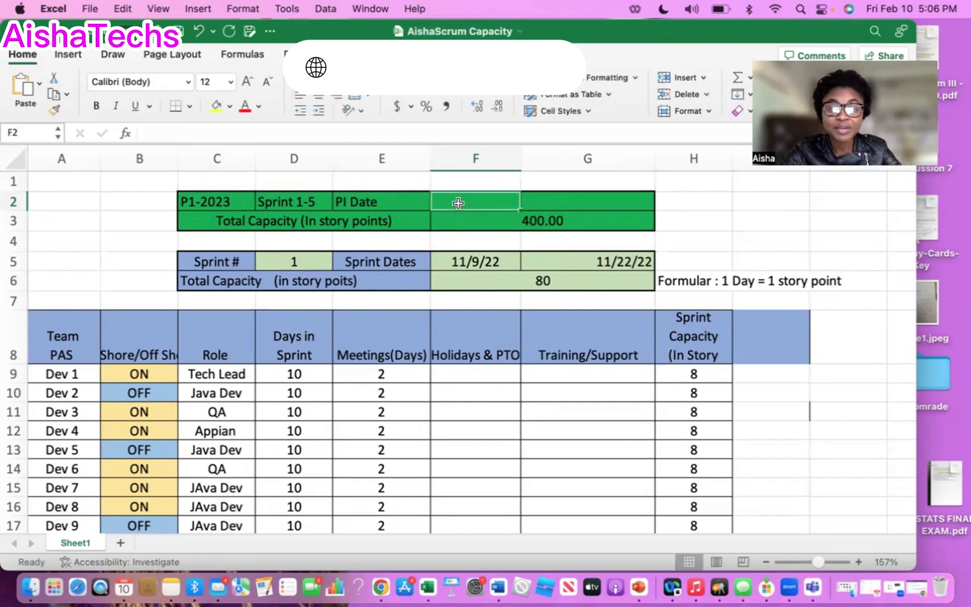
double_click(458, 203)
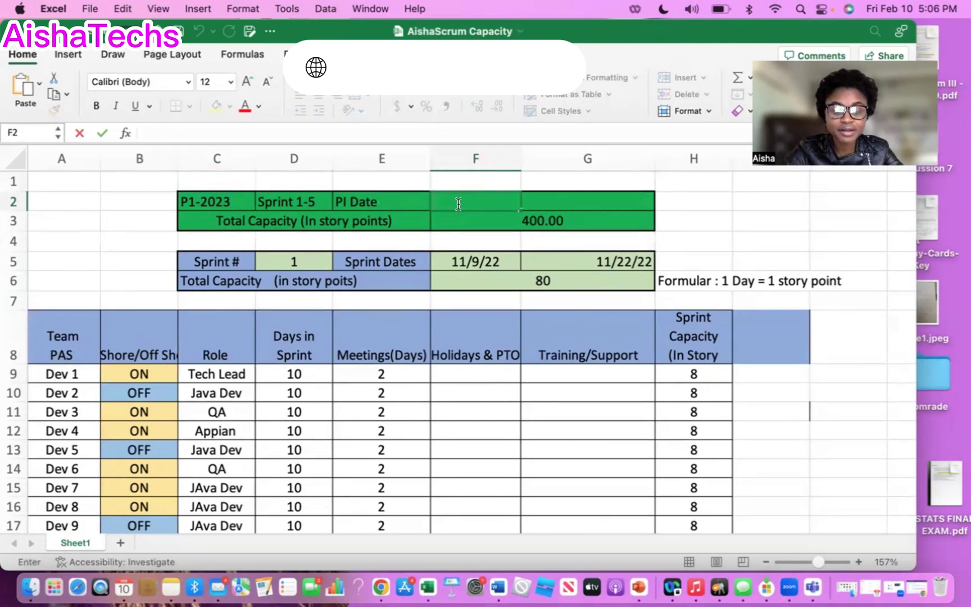
type("0")
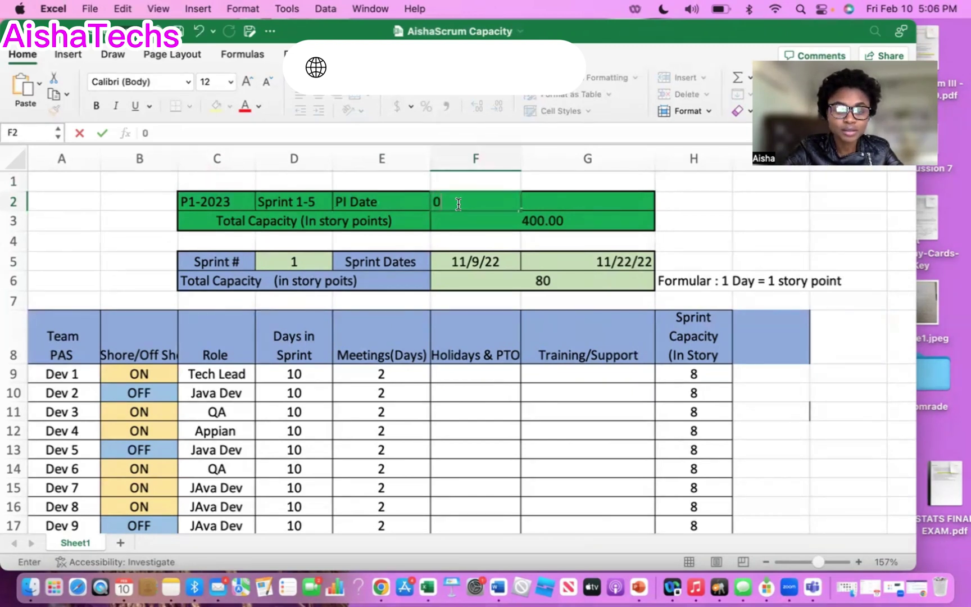
type("1/04/23")
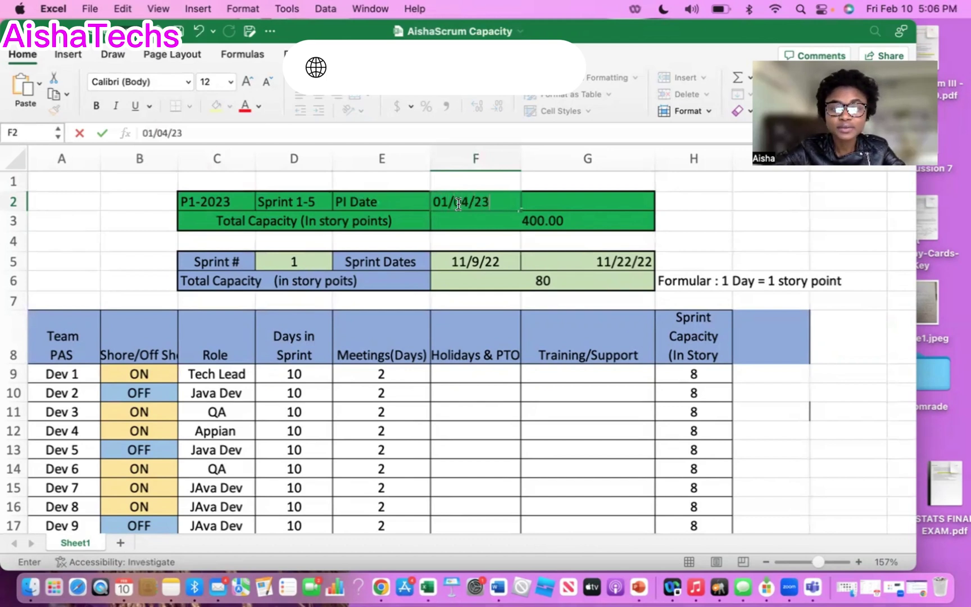
- Enter 03/14/23 as the PI end date in cell G2
left_click(555, 204)
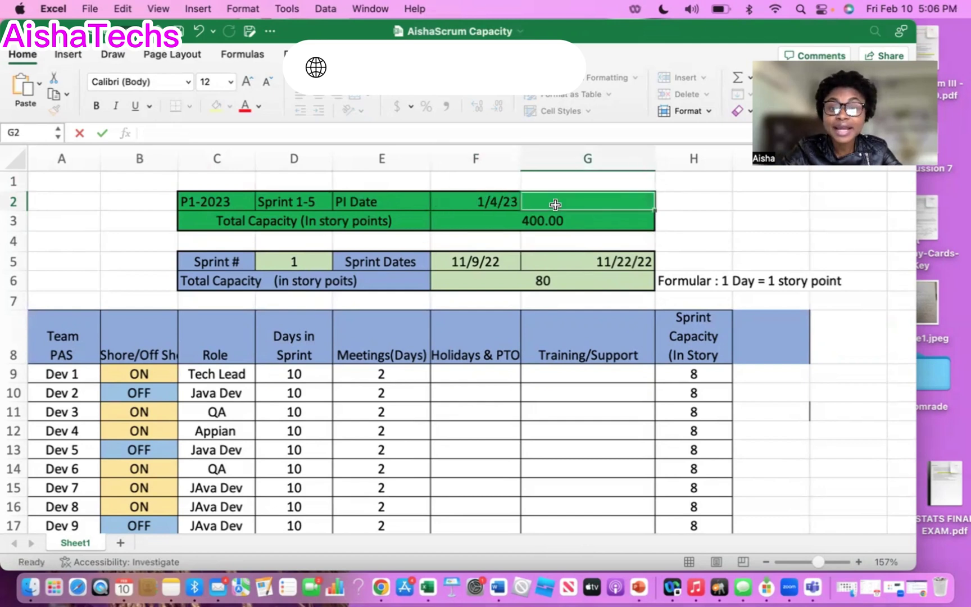
double_click(555, 205)
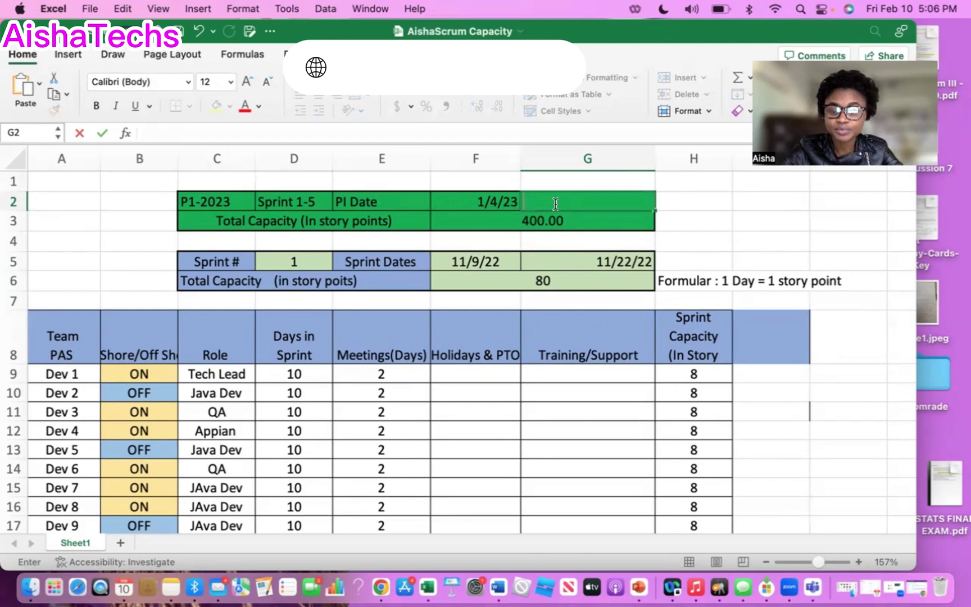
type("0")
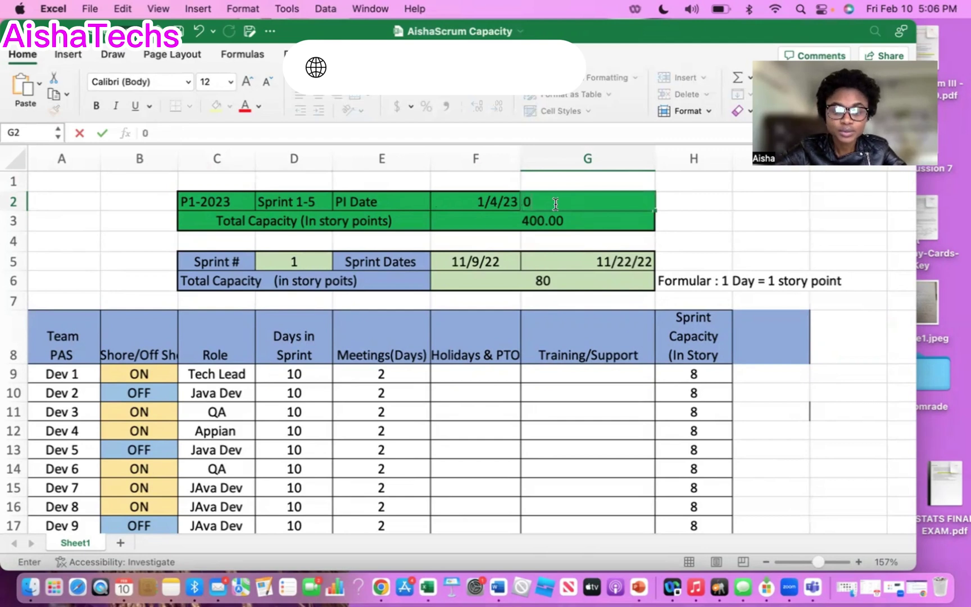
type("3/1")
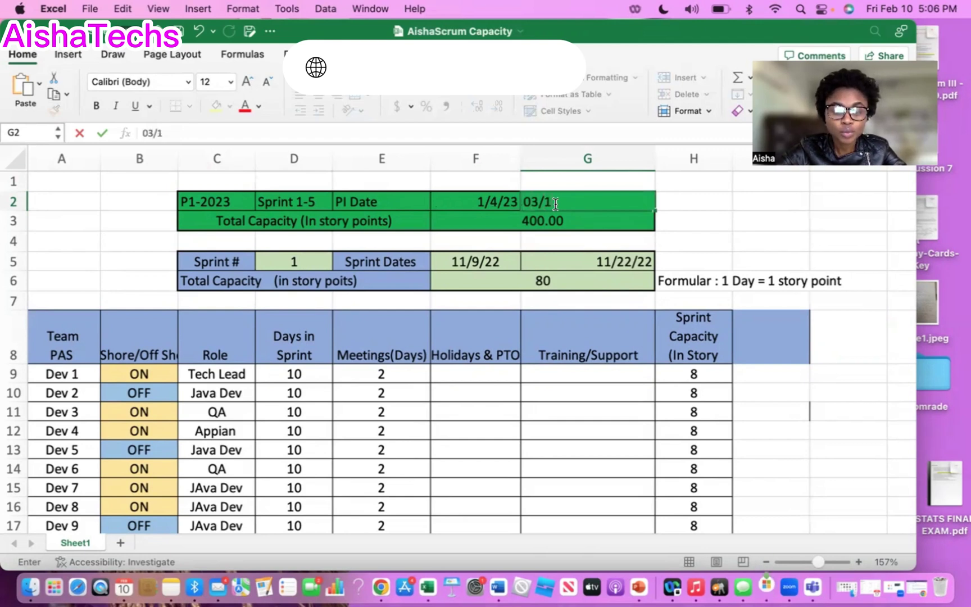
type("4")
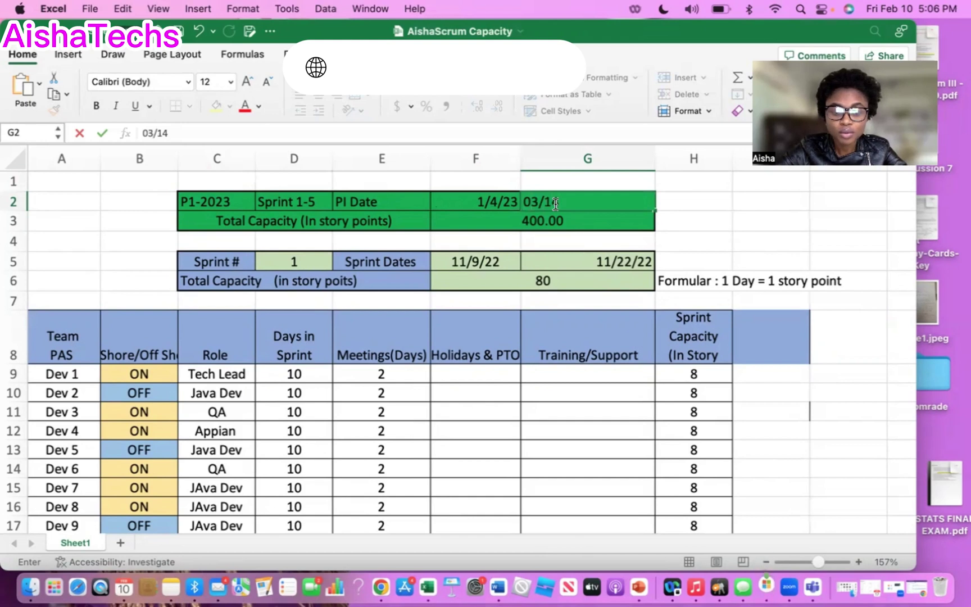
type("/23")
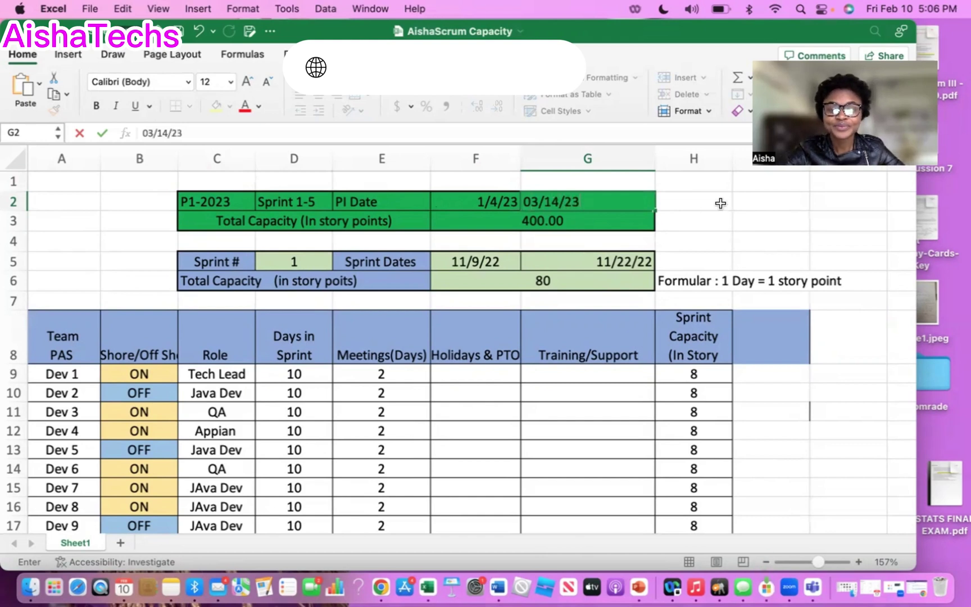
left_click(720, 200)
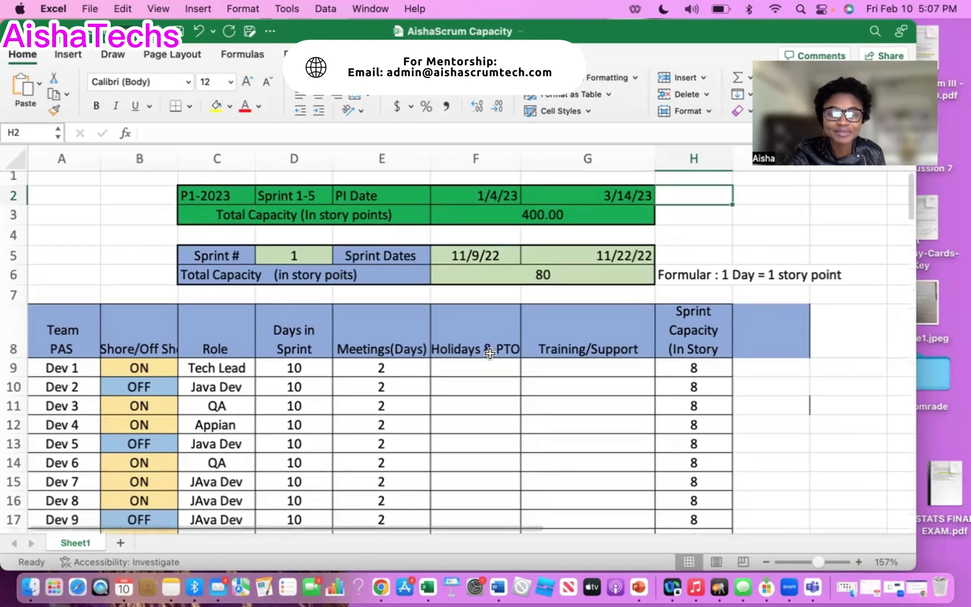
- Change the Sprint 1 start date in cell F5 to 1/4/23
scroll(490, 354, "down", 2)
scroll(315, 225, "up", 2)
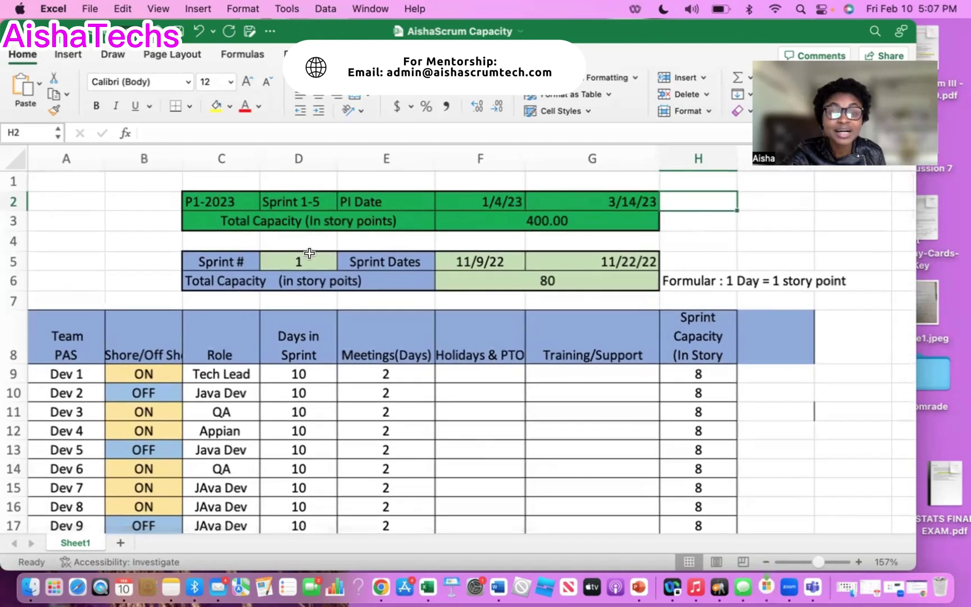
double_click(501, 262)
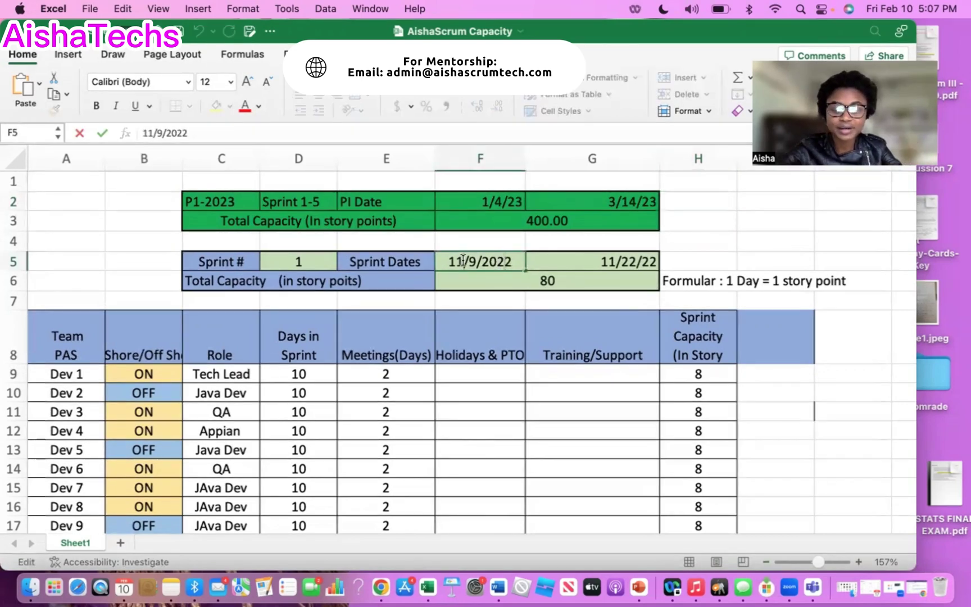
key("BackSpace")
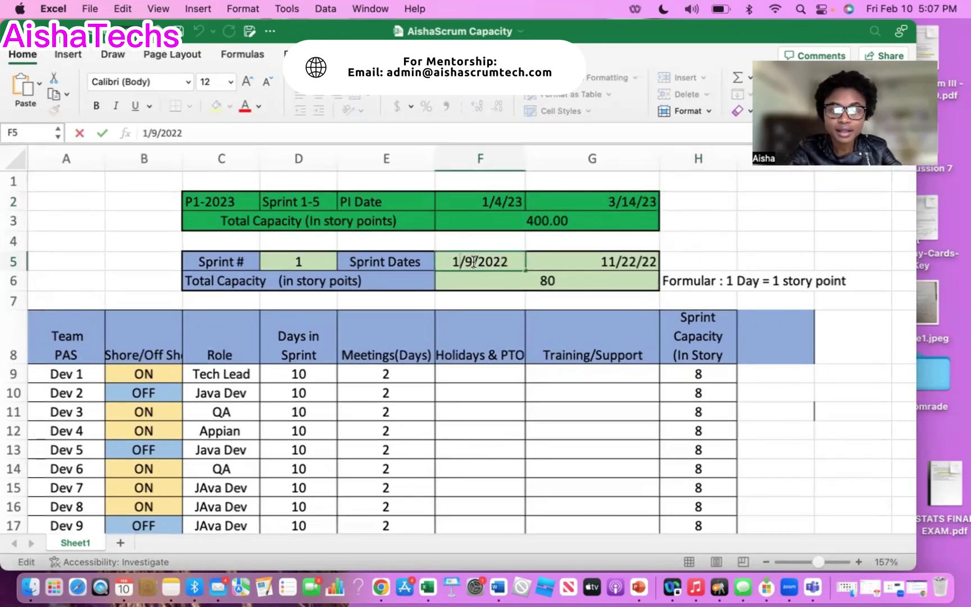
key("BackSpace")
type("4")
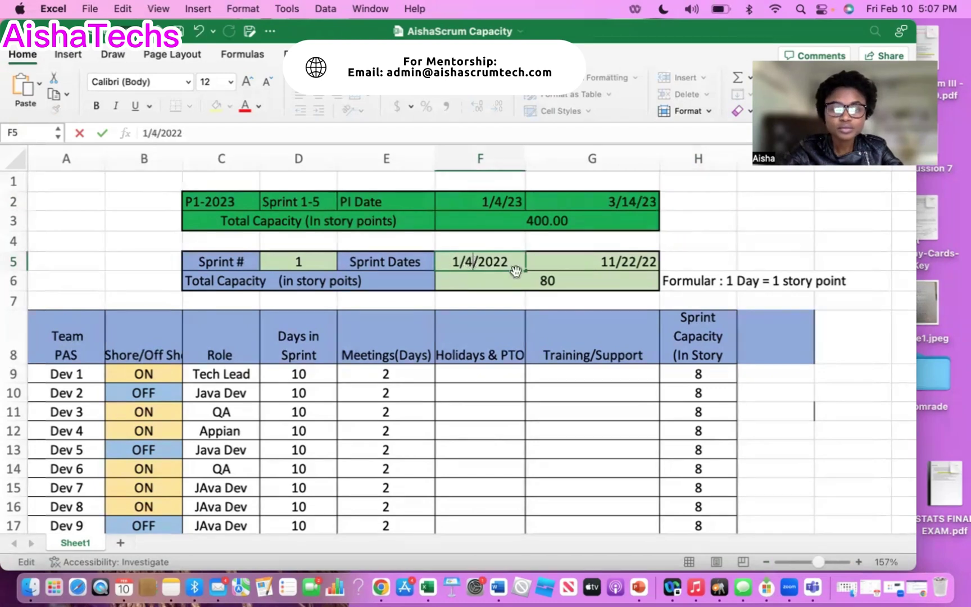
key("BackSpace")
key("BackSpace")
key("BackSpace")
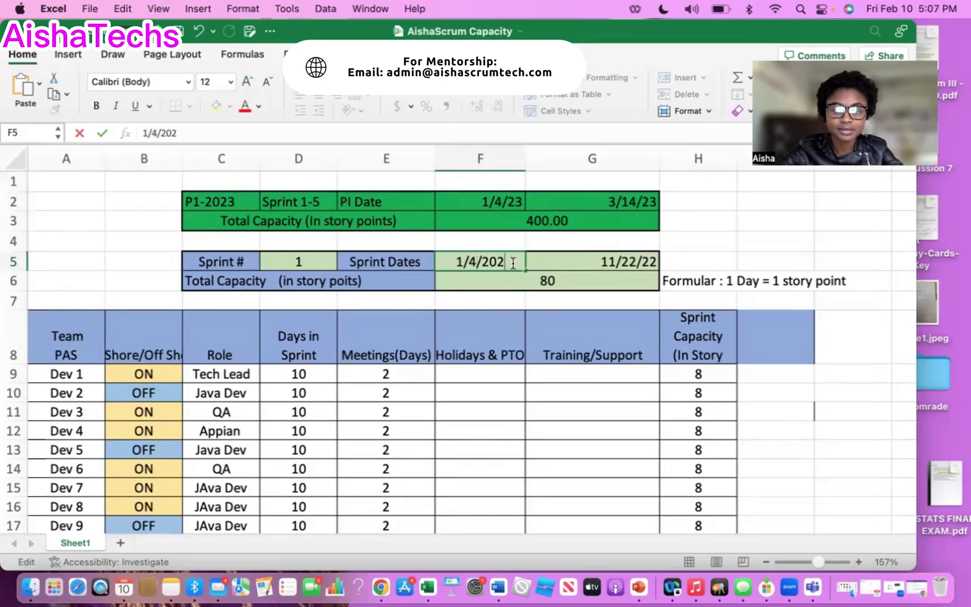
type("3")
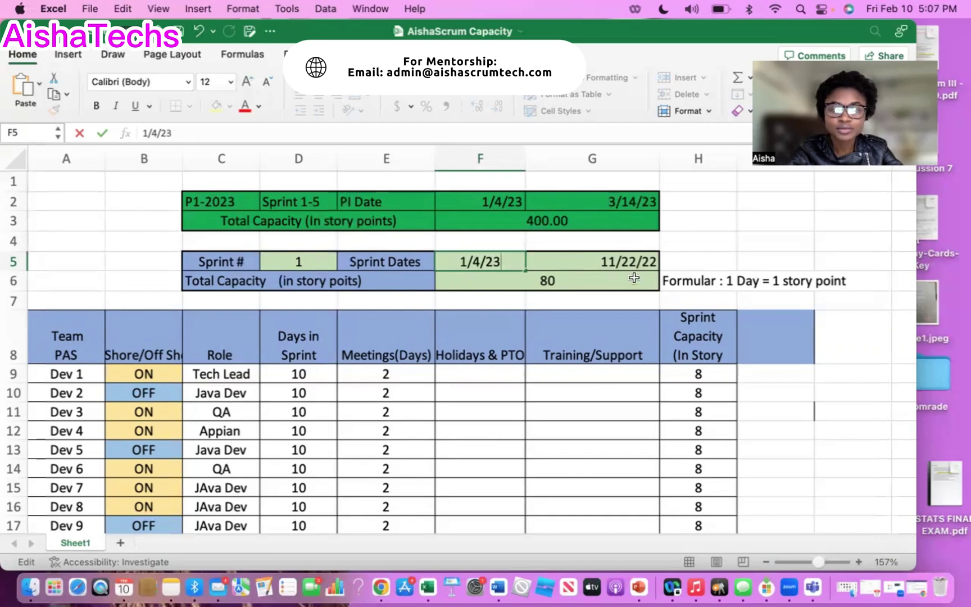
left_click(627, 261)
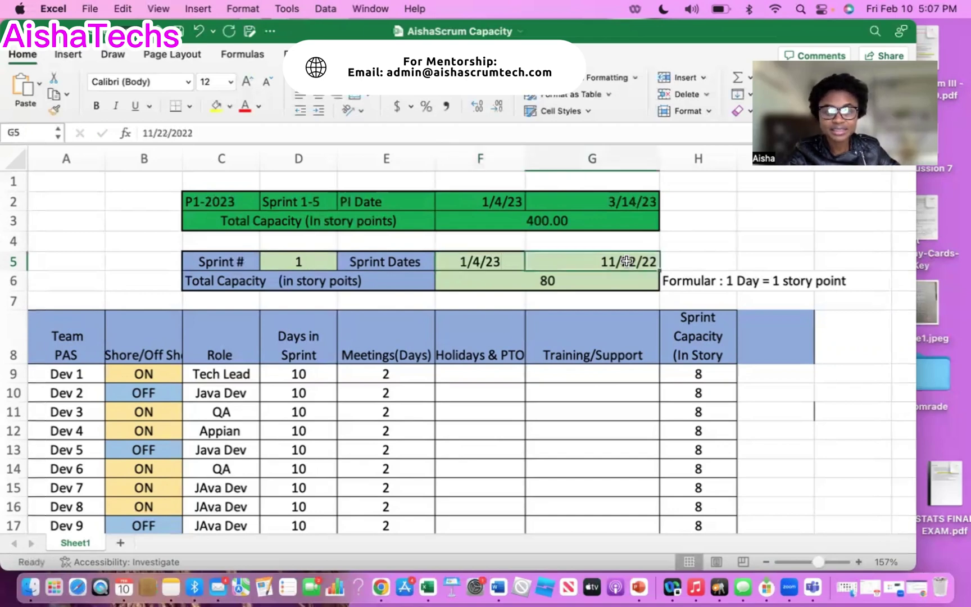
- Switch to the Calendar app and examine January 2023 to work out the sprint's end date, closing the calendar when done
left_click(123, 587)
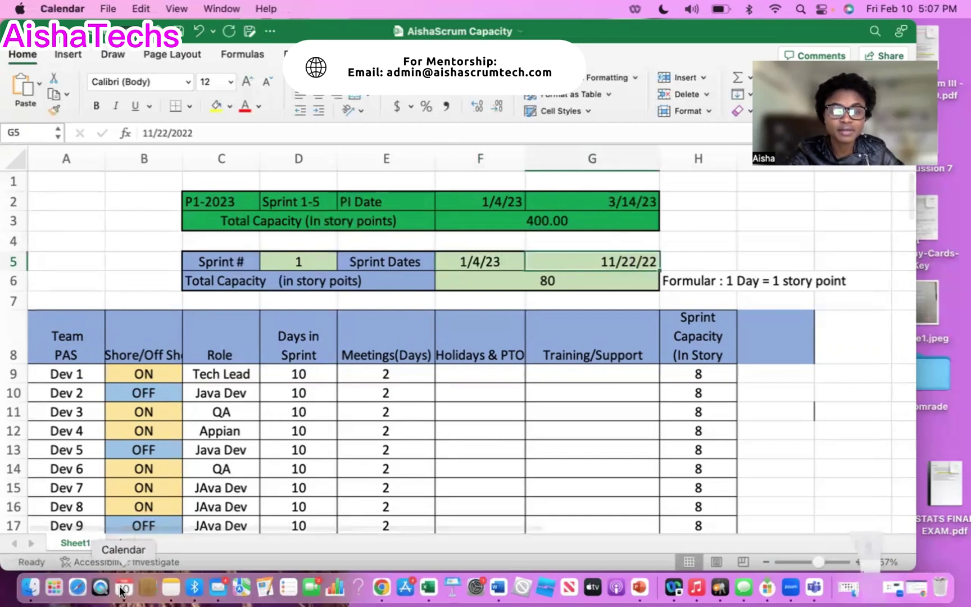
scroll(466, 394, "up", 10)
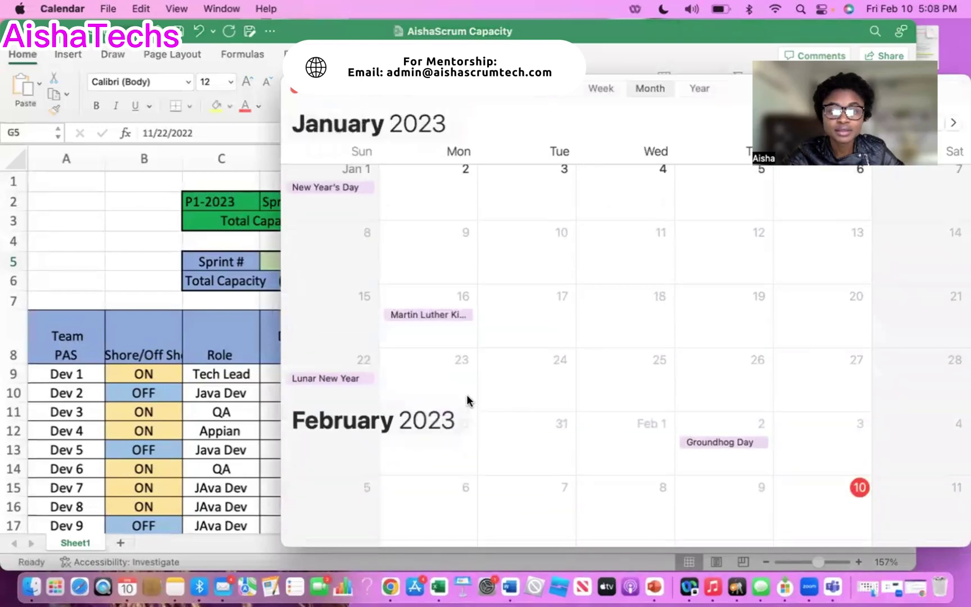
scroll(467, 394, "down", 3)
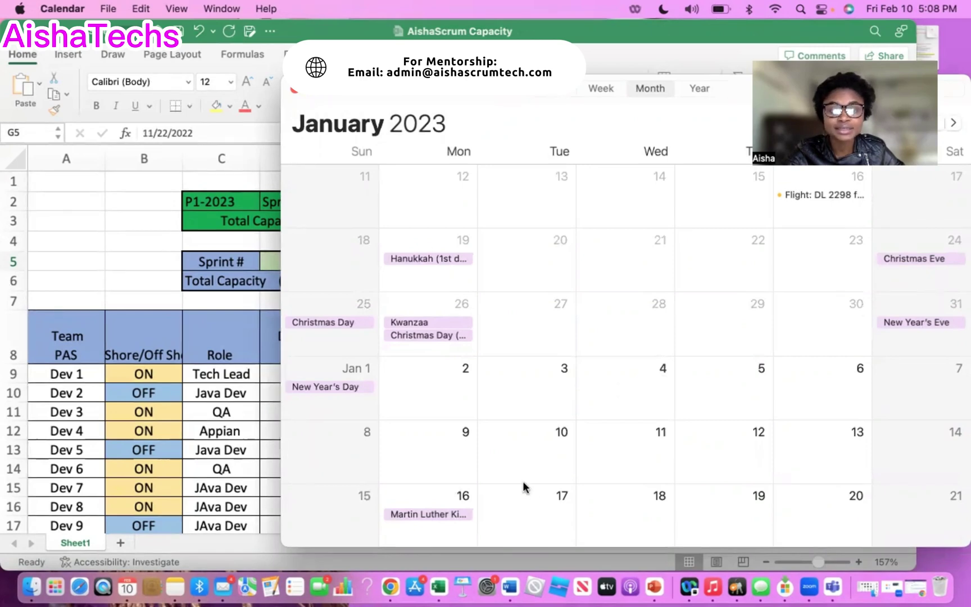
left_click(307, 92)
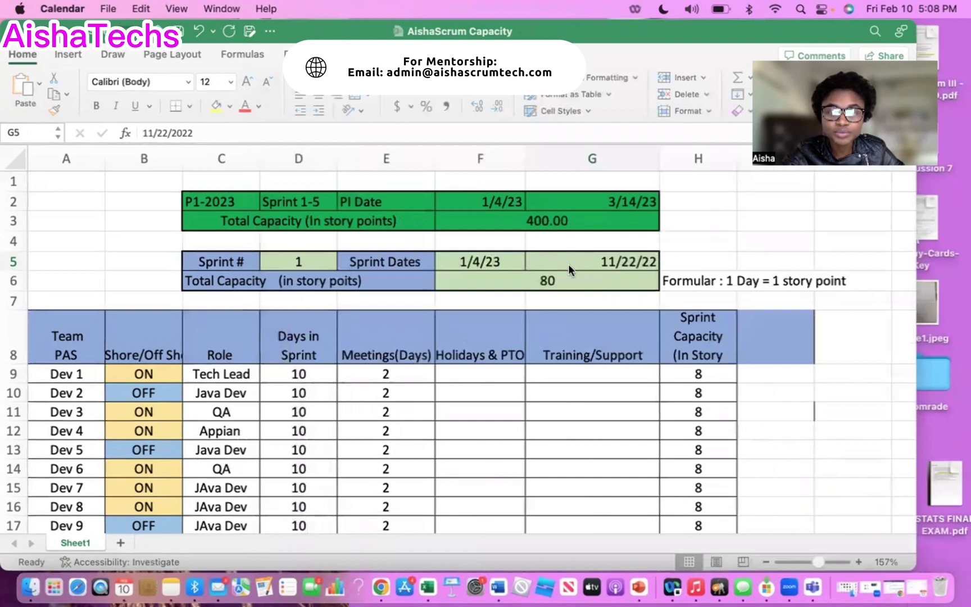
- Change the Sprint 1 end date in cell G5 to 1/17/23
left_click(621, 259)
double_click(621, 260)
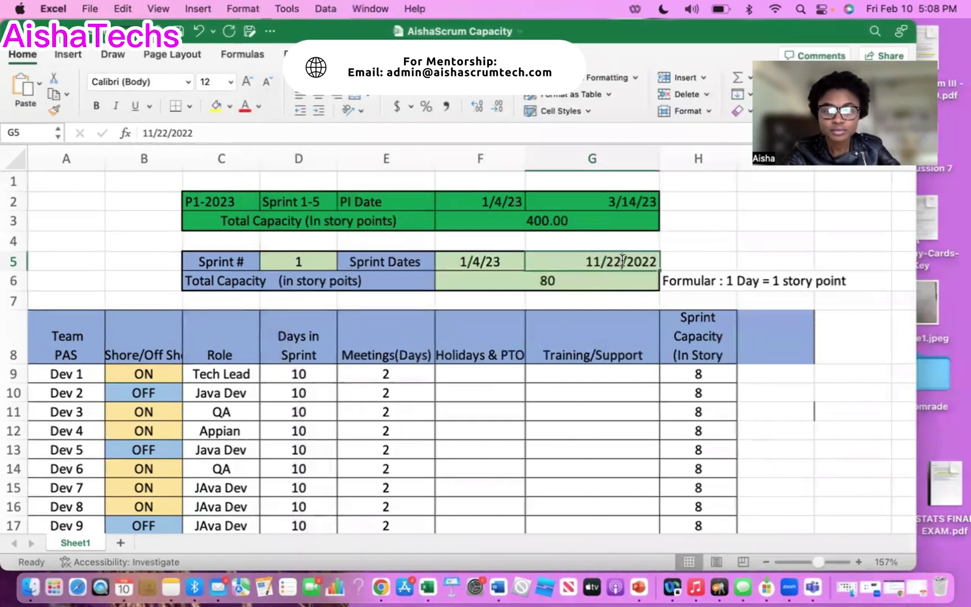
key("BackSpace")
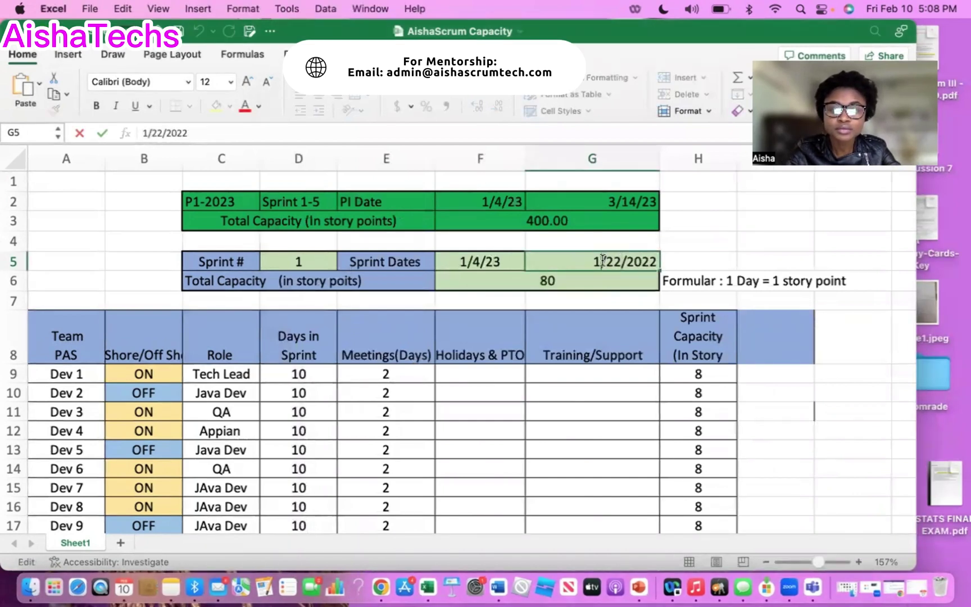
key("BackSpace")
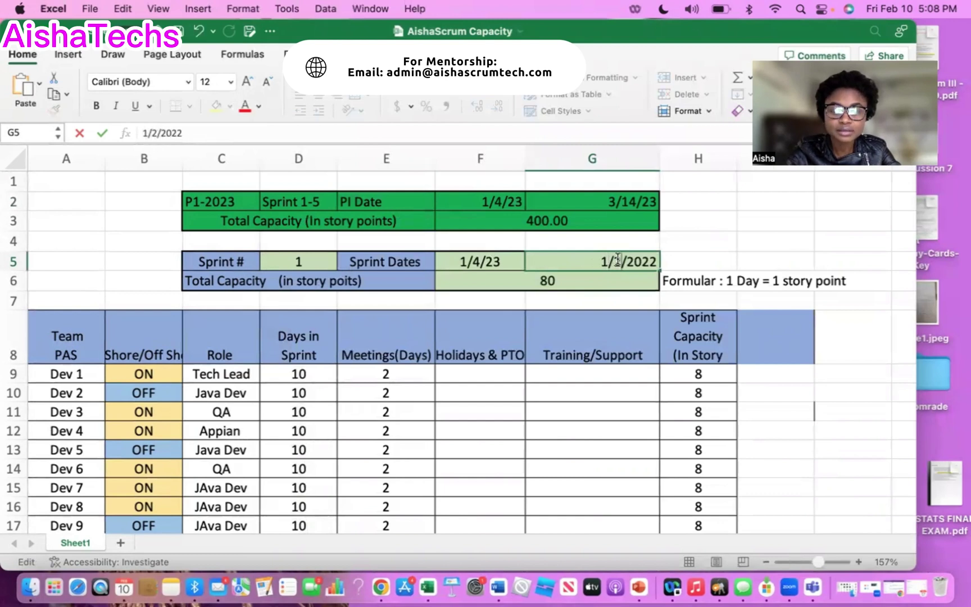
key("BackSpace")
type("1")
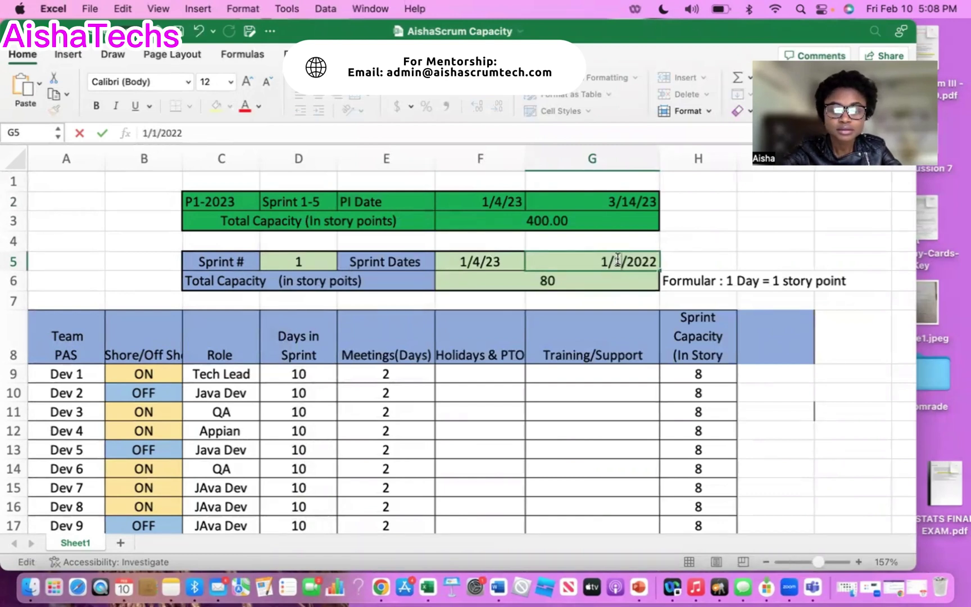
type("7")
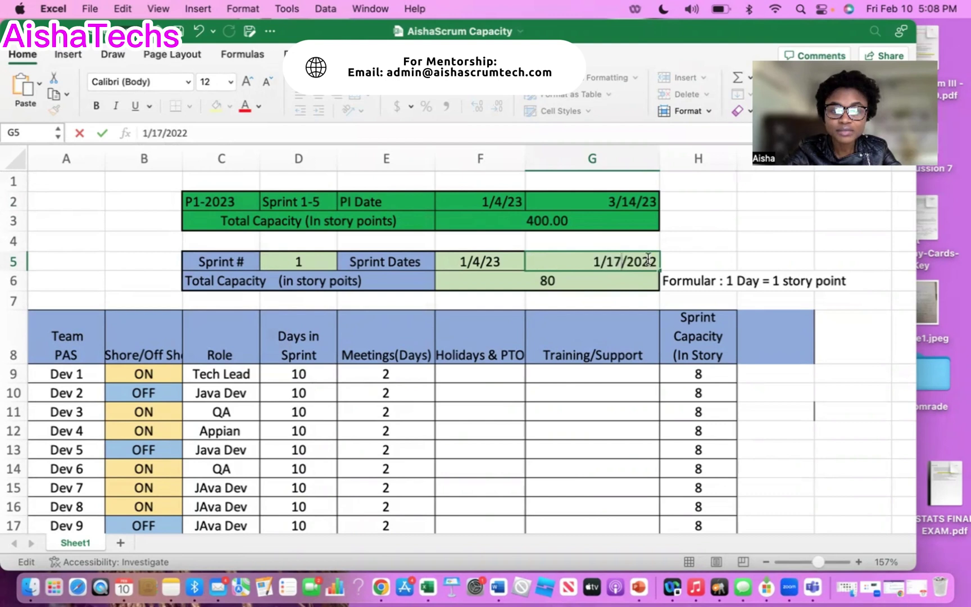
key("Delete")
key("Delete")
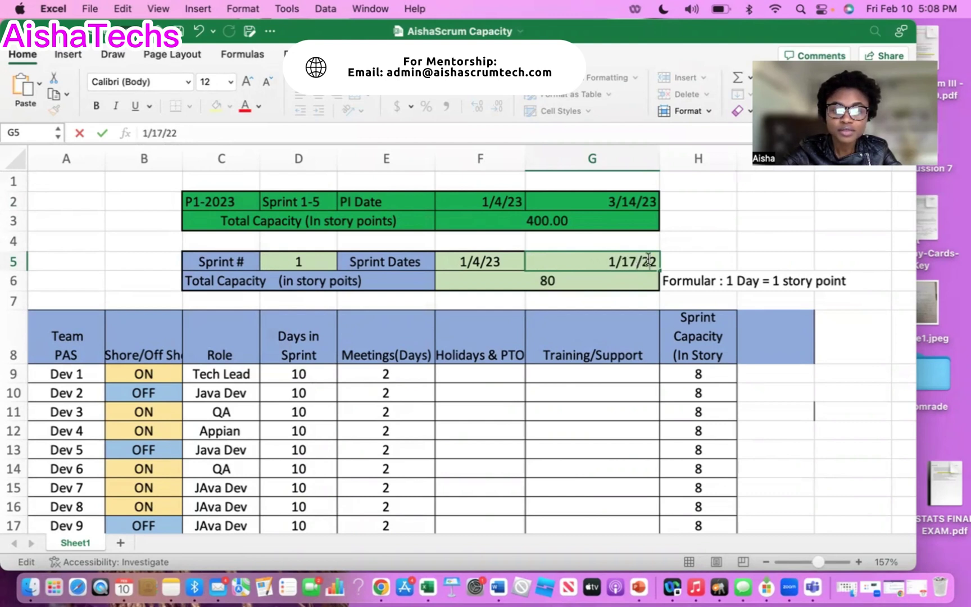
key("Delete")
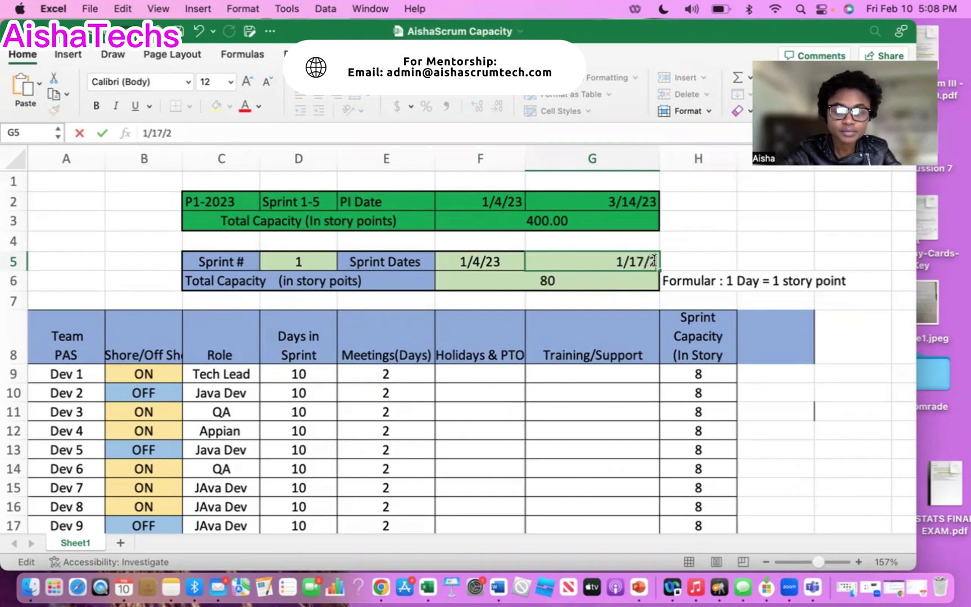
type("3")
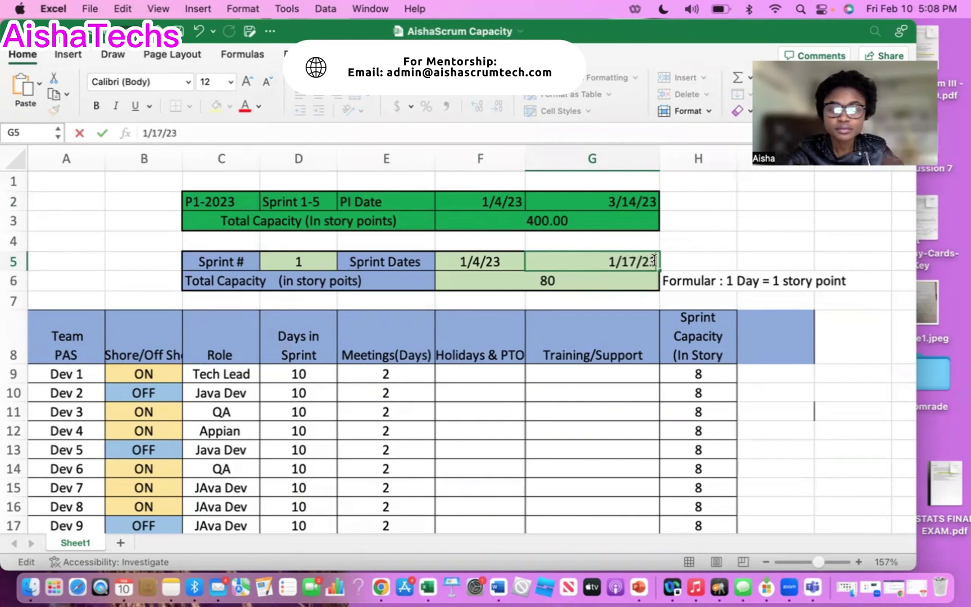
left_click(592, 394)
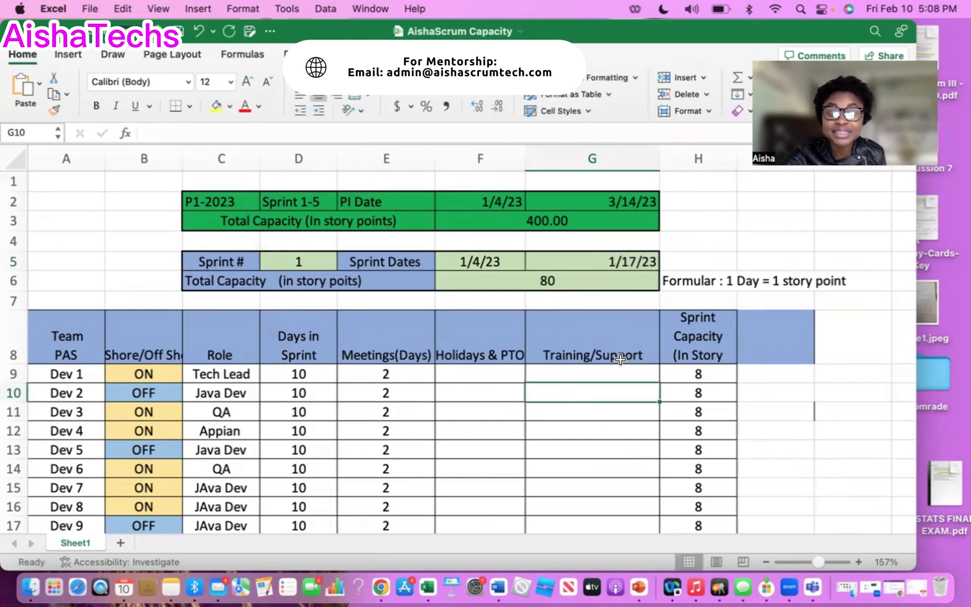
- Enter 1/18/23 as the Sprint 2 start date in cell F26
scroll(581, 435, "down", 2)
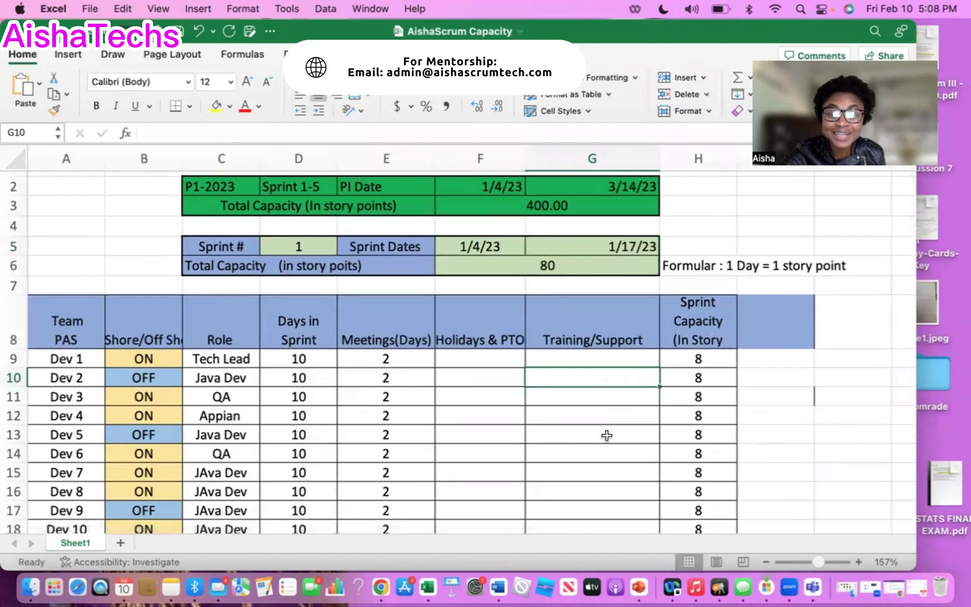
scroll(606, 436, "down", 1)
scroll(606, 435, "down", 8)
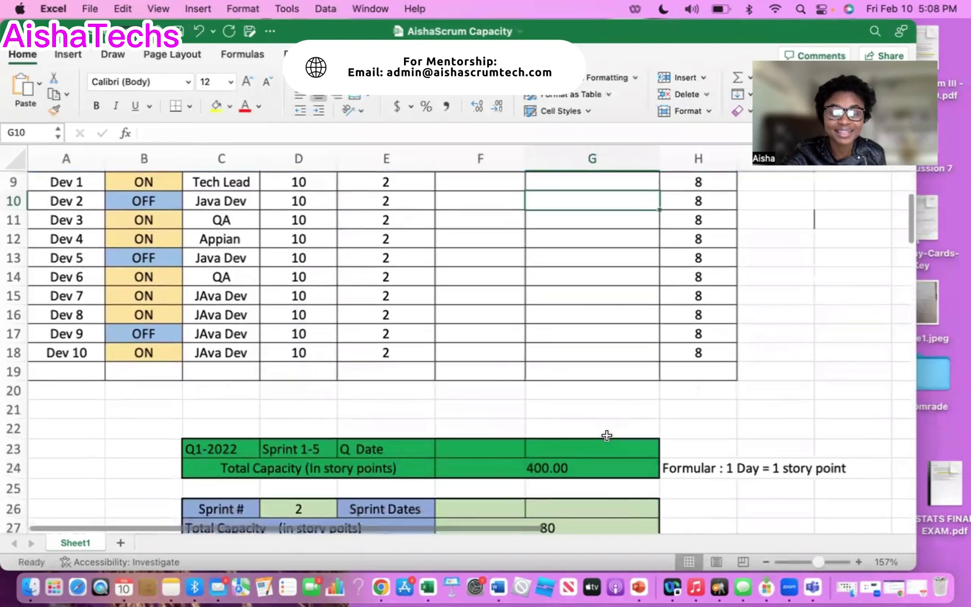
scroll(606, 435, "down", 3)
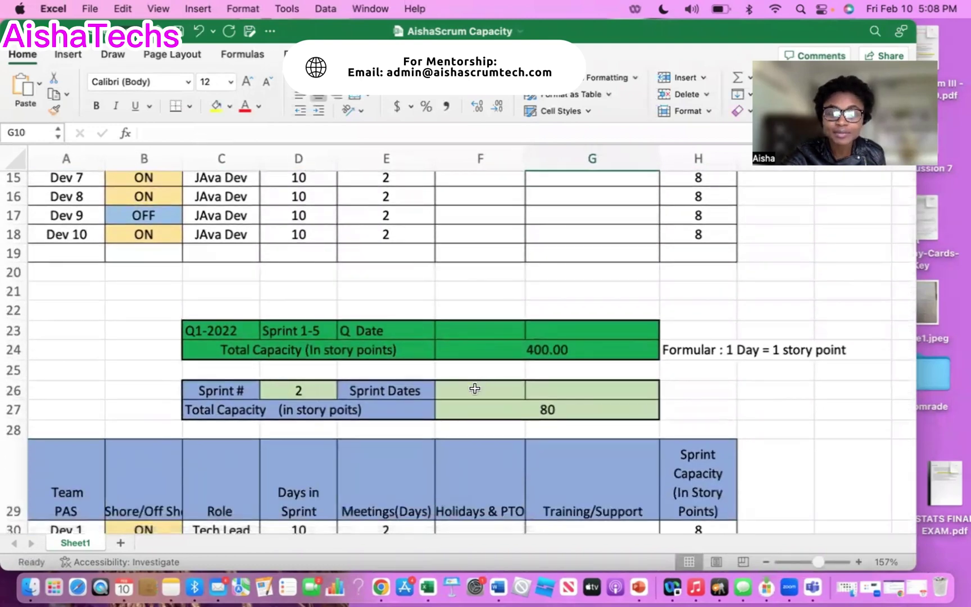
scroll(542, 303, "up", 4)
scroll(542, 304, "down", 4)
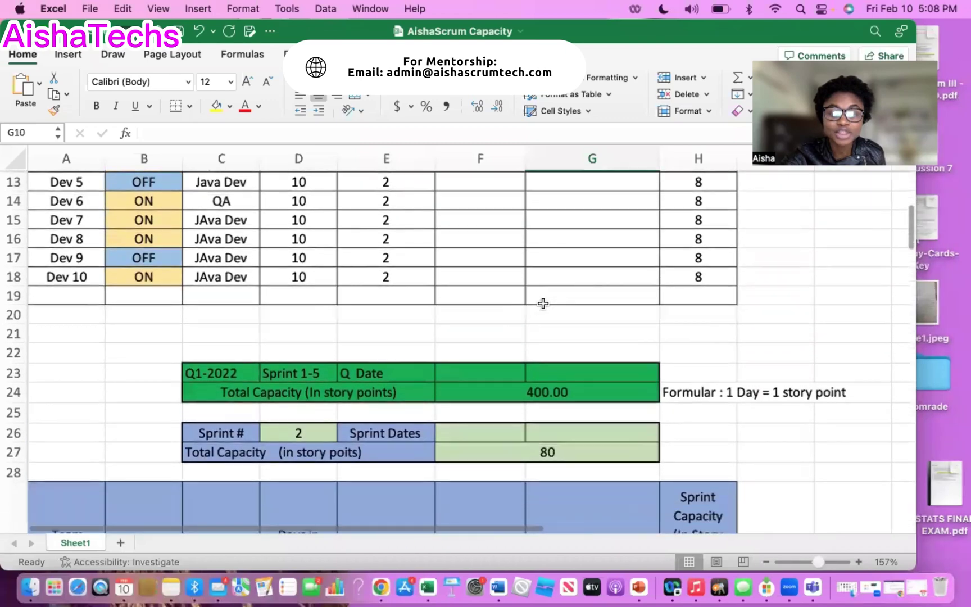
left_click(459, 390)
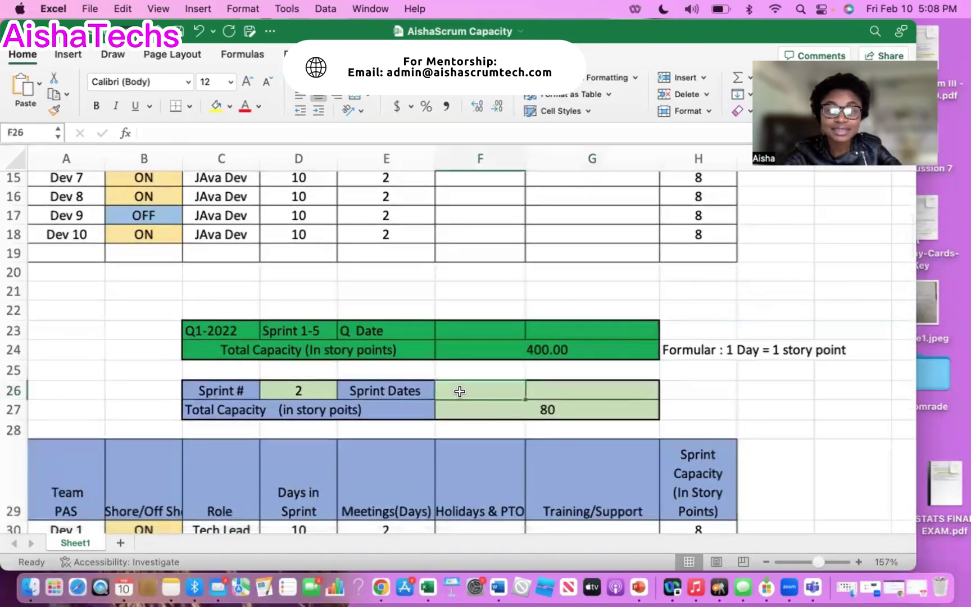
double_click(460, 390)
type("1/")
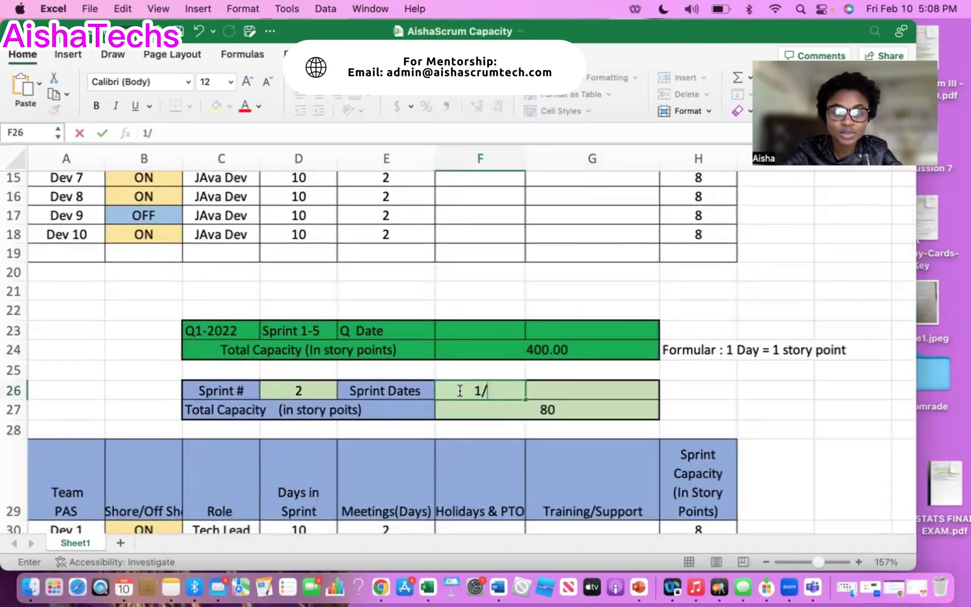
type("18/23")
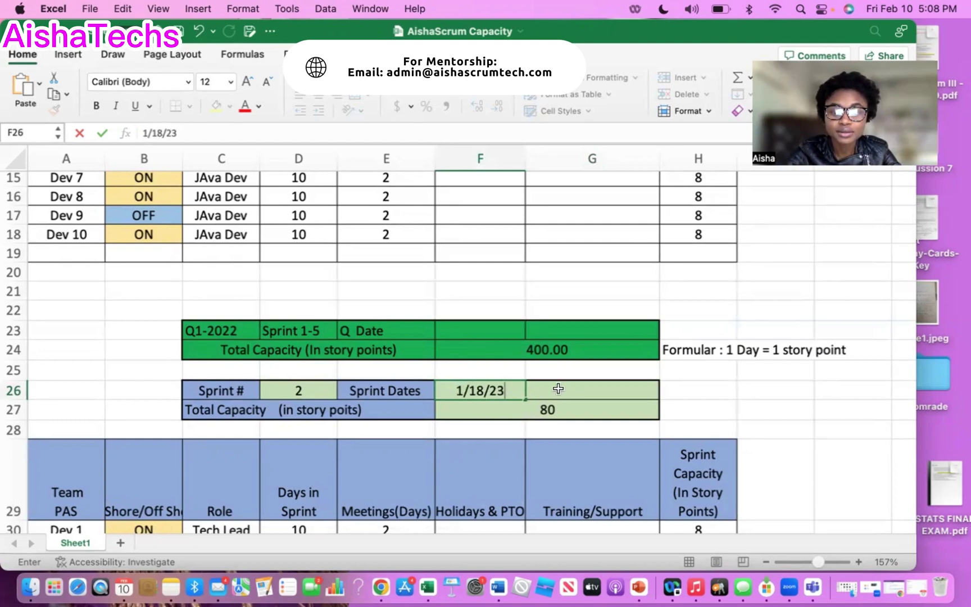
key("Tab")
- Consult January 2023 in the Calendar app and enter 1/31/23 as the Sprint 2 end date in cell G26
type("2/")
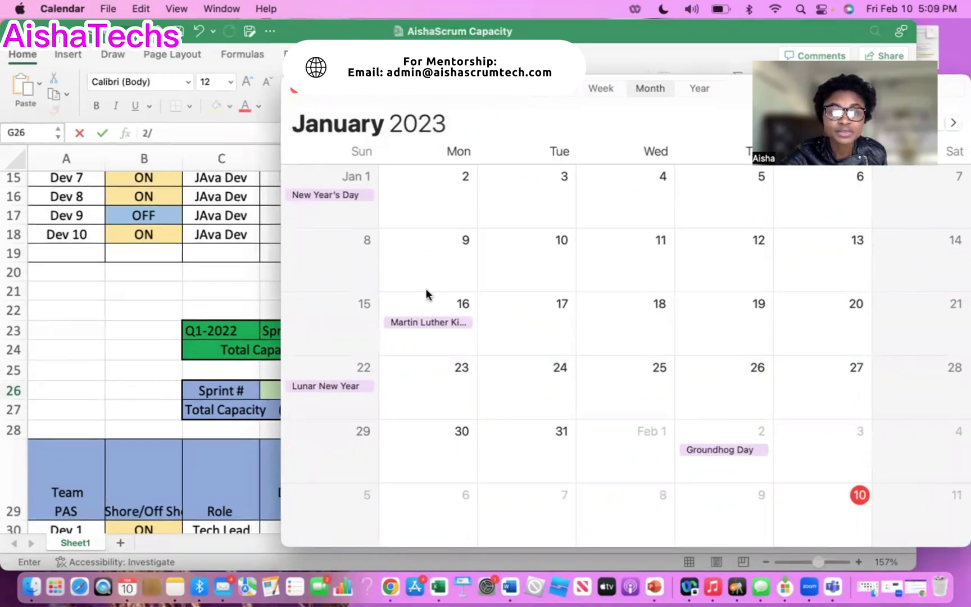
left_click(307, 90)
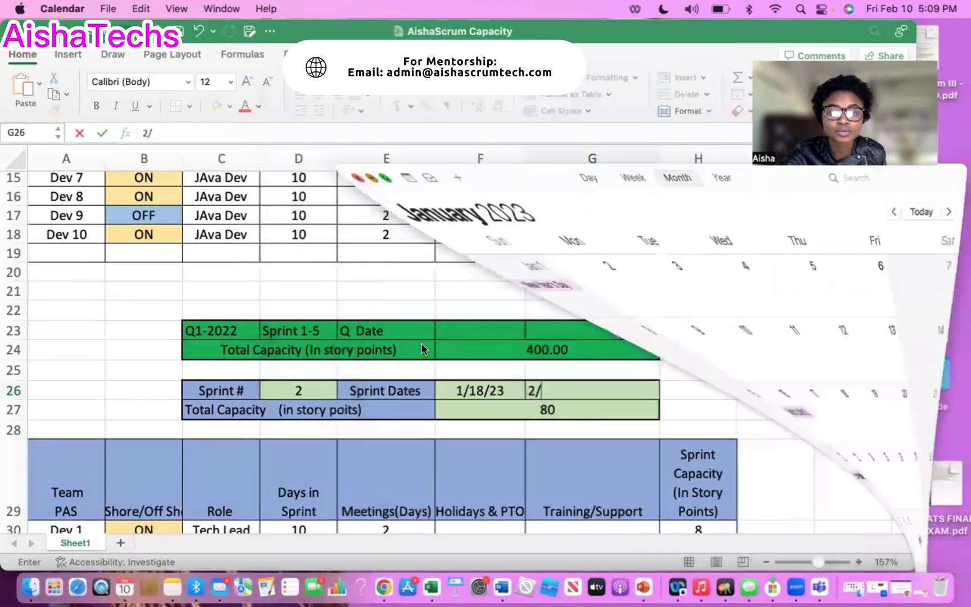
left_click(560, 389)
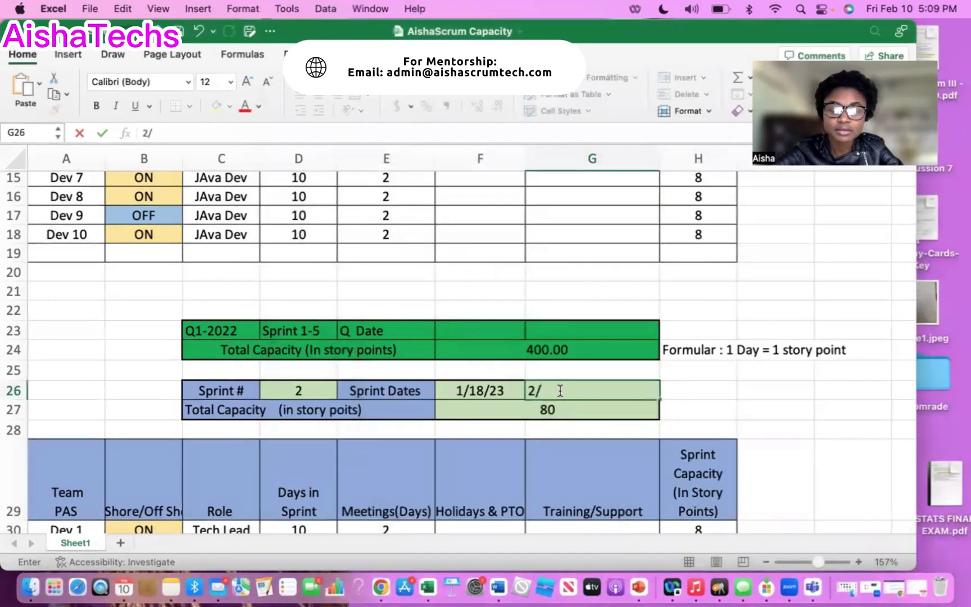
key("BackSpace")
type("1/")
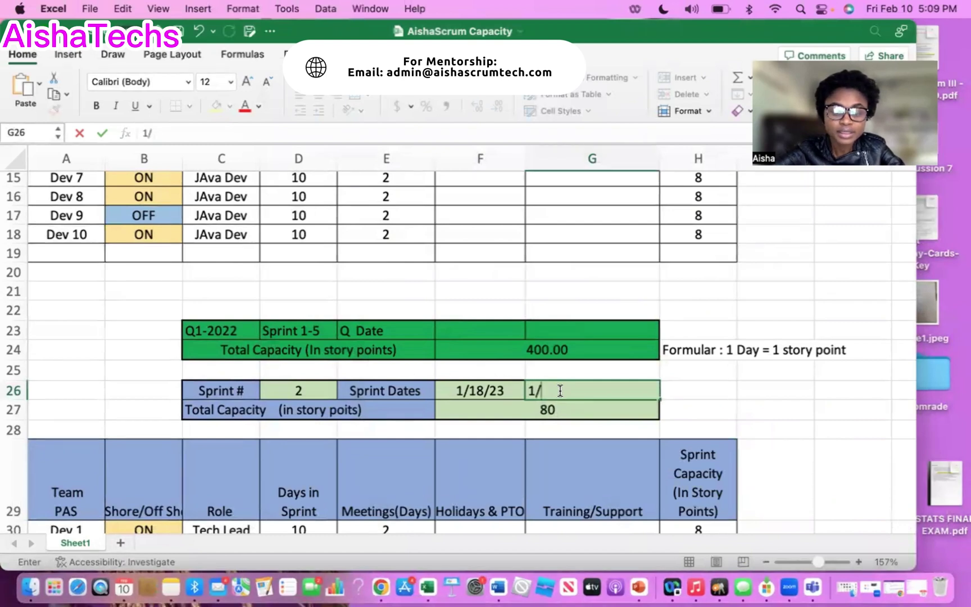
type("31/2")
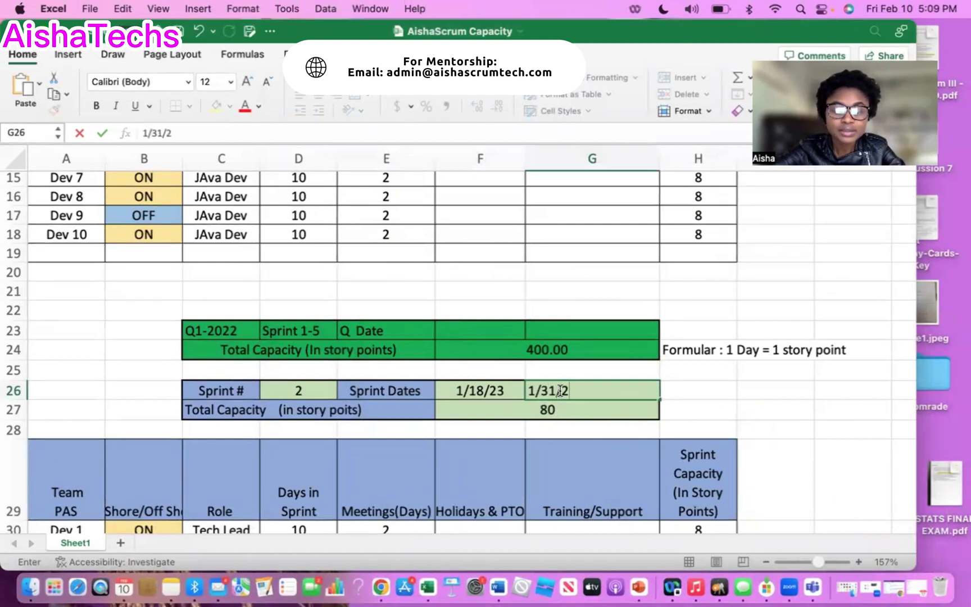
type("3")
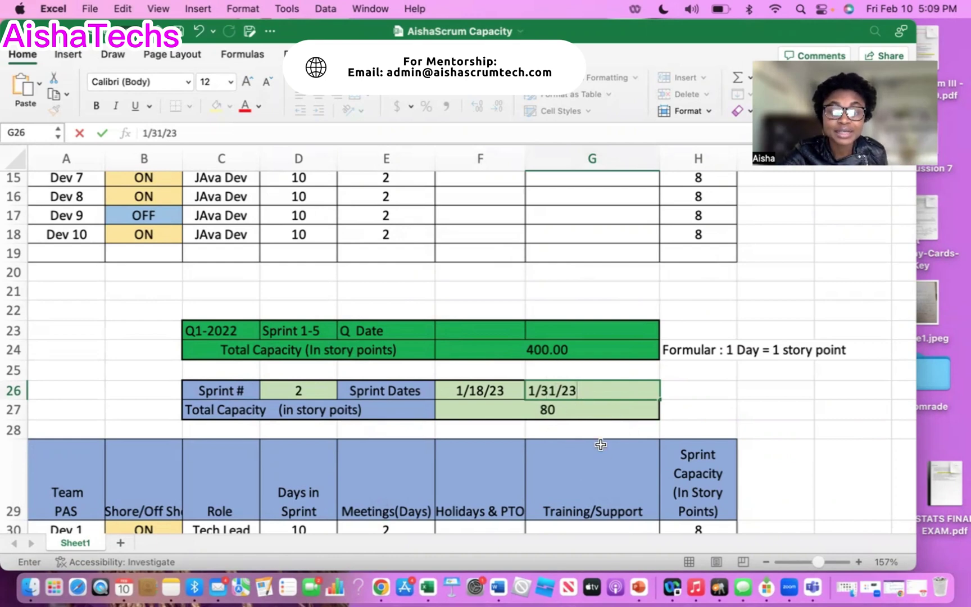
- Enter 2/1/23 as the Sprint 3 start date in cell F46
scroll(601, 444, "down", 10)
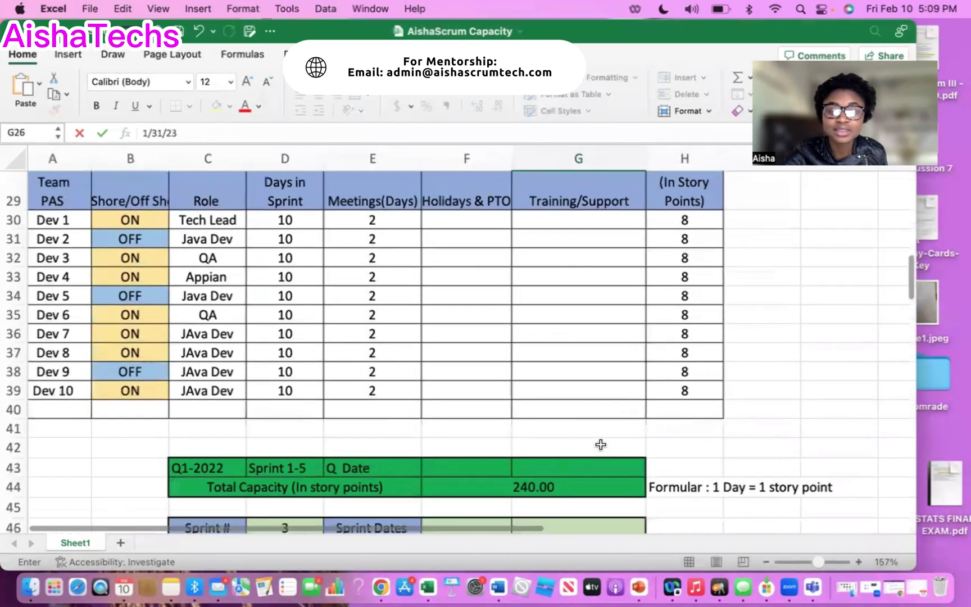
scroll(601, 444, "down", 3)
left_click(483, 410)
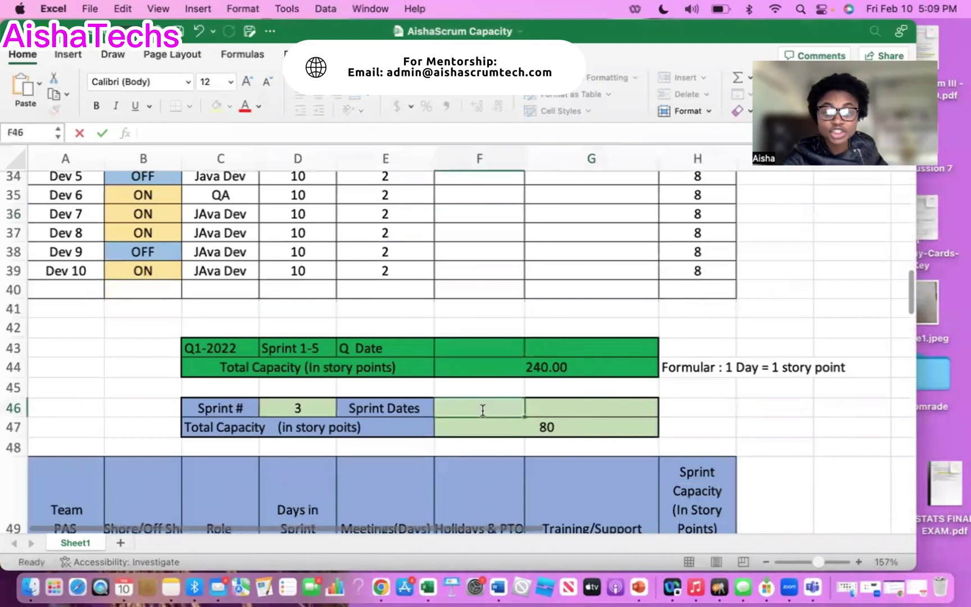
double_click(482, 410)
type("2/1/23")
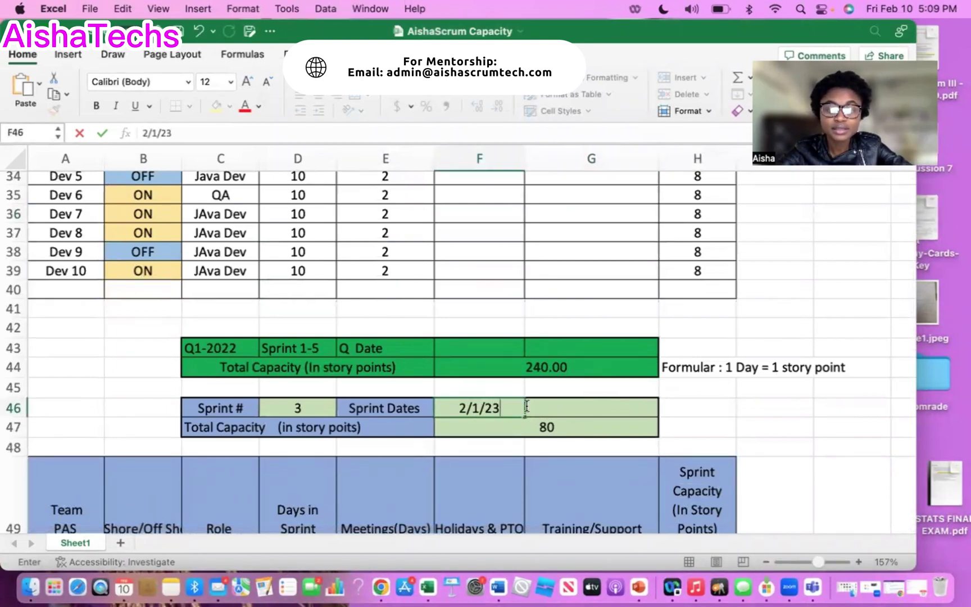
left_click(563, 405)
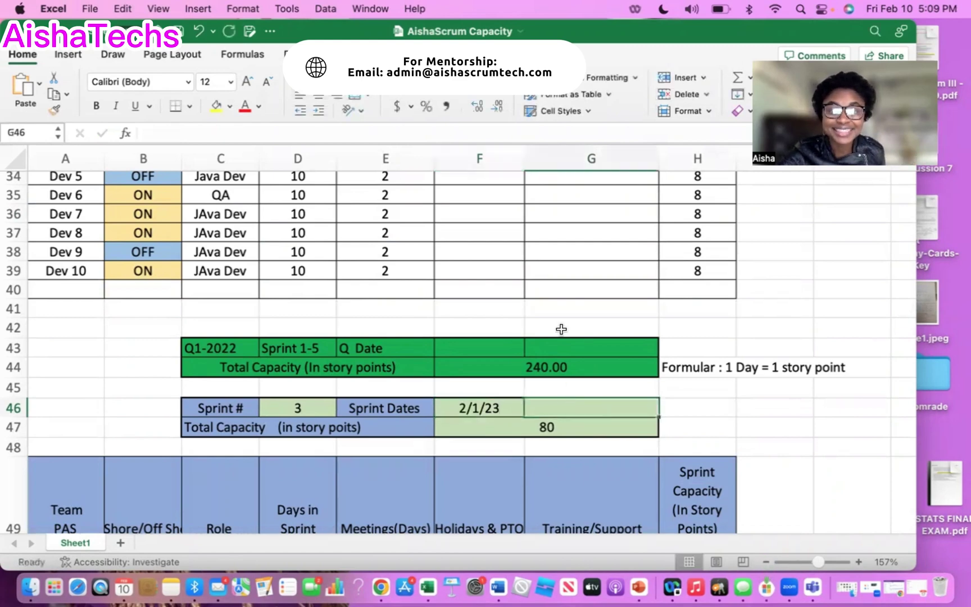
- Review the capacity tables of the sprints, examining their dates, total capacities and the team's meetings, holidays and training columns
scroll(549, 439, "down", 2)
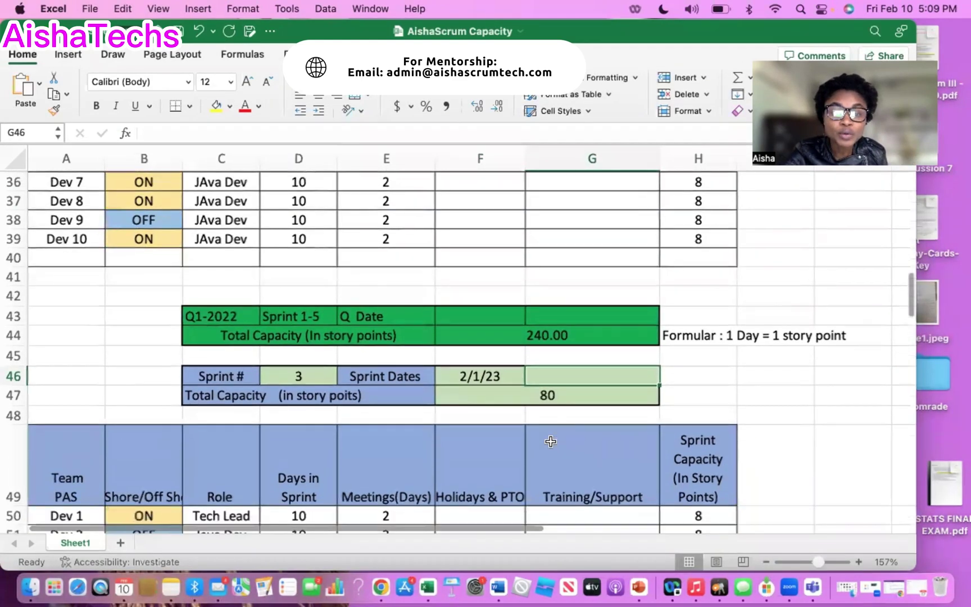
scroll(550, 442, "down", 3)
scroll(486, 373, "down", 10)
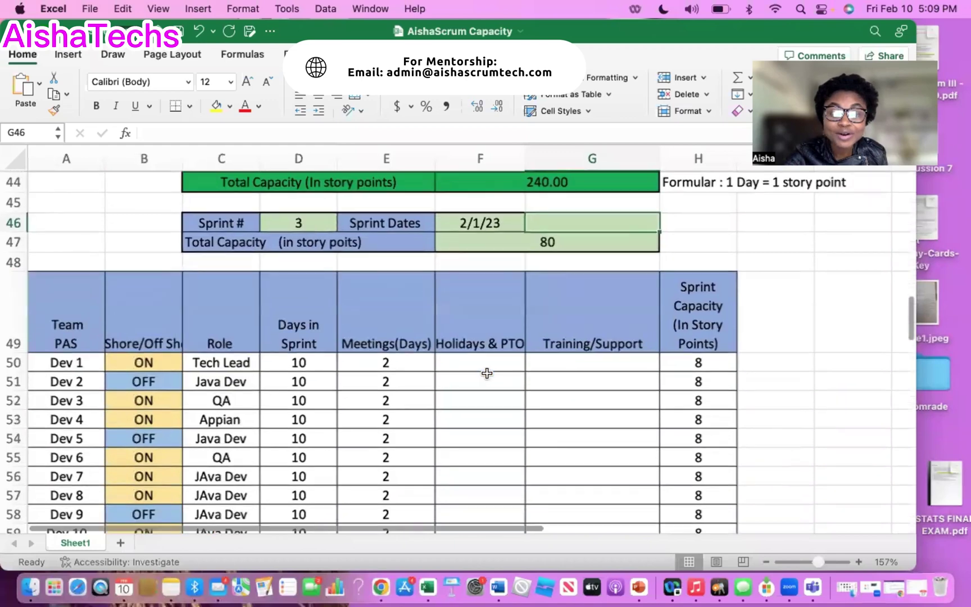
scroll(502, 406, "down", 8)
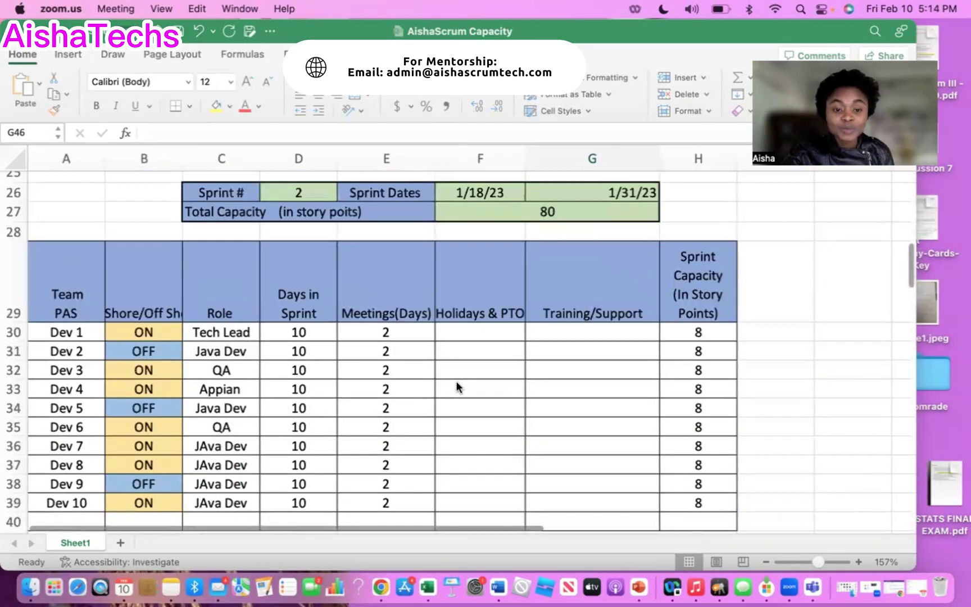
scroll(456, 380, "up", 7)
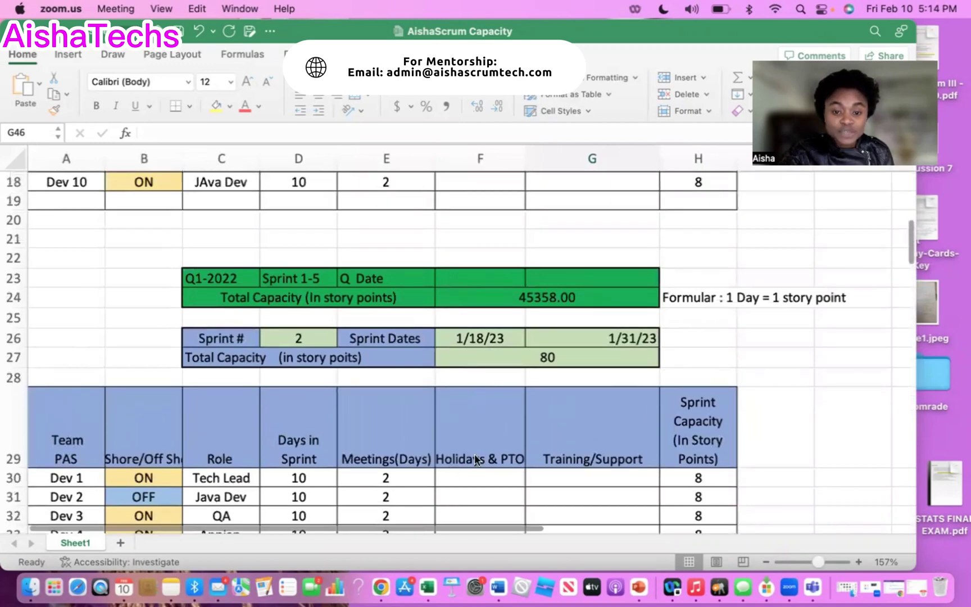
scroll(481, 429, "up", 1)
scroll(482, 429, "down", 1)
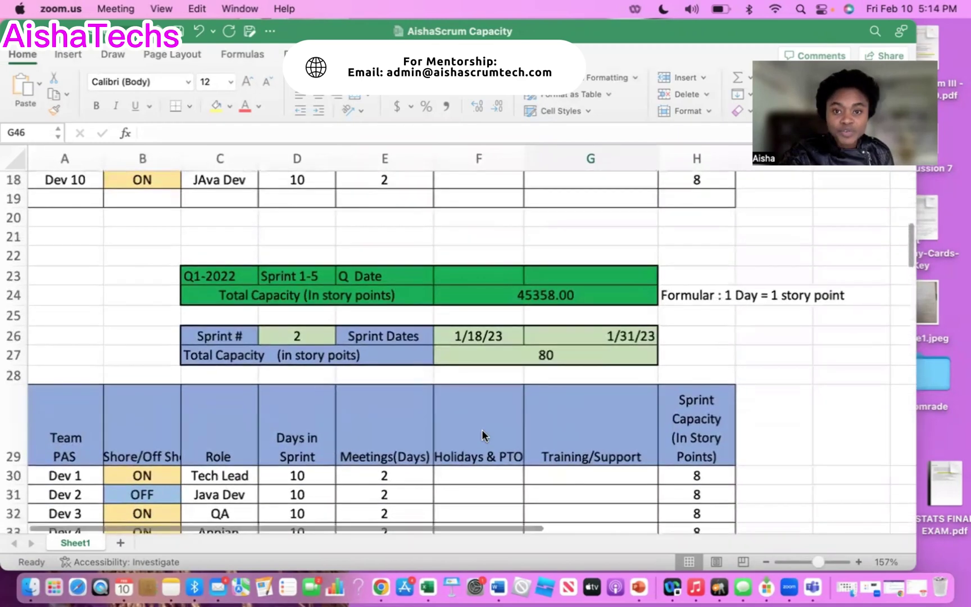
scroll(481, 429, "down", 1)
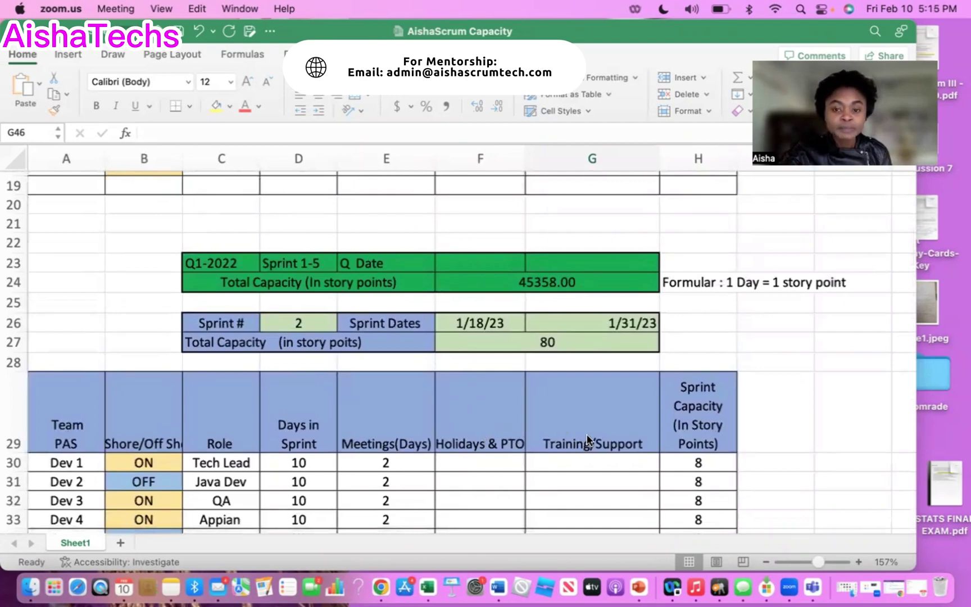
scroll(511, 381, "up", 10)
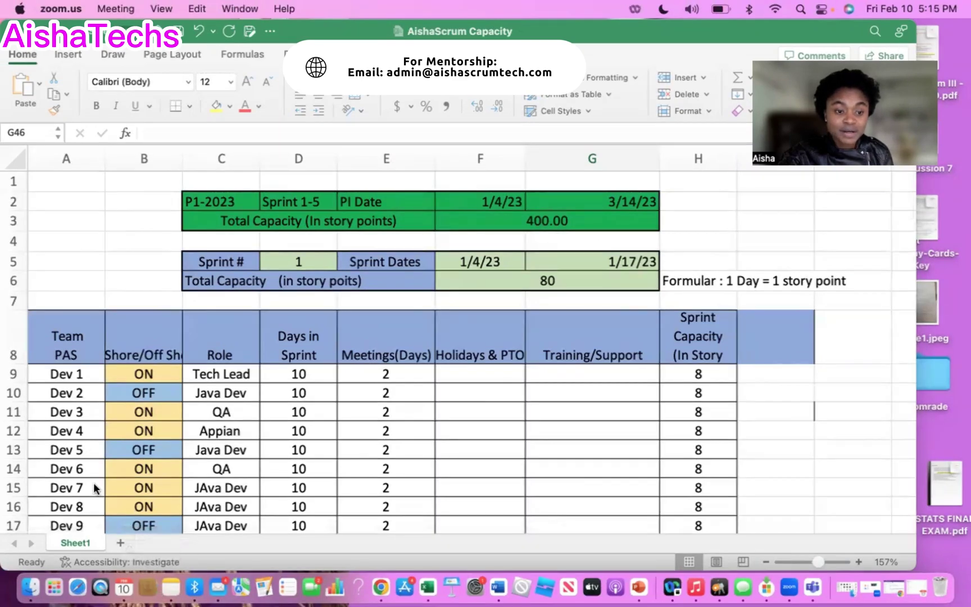
scroll(95, 470, "down", 3)
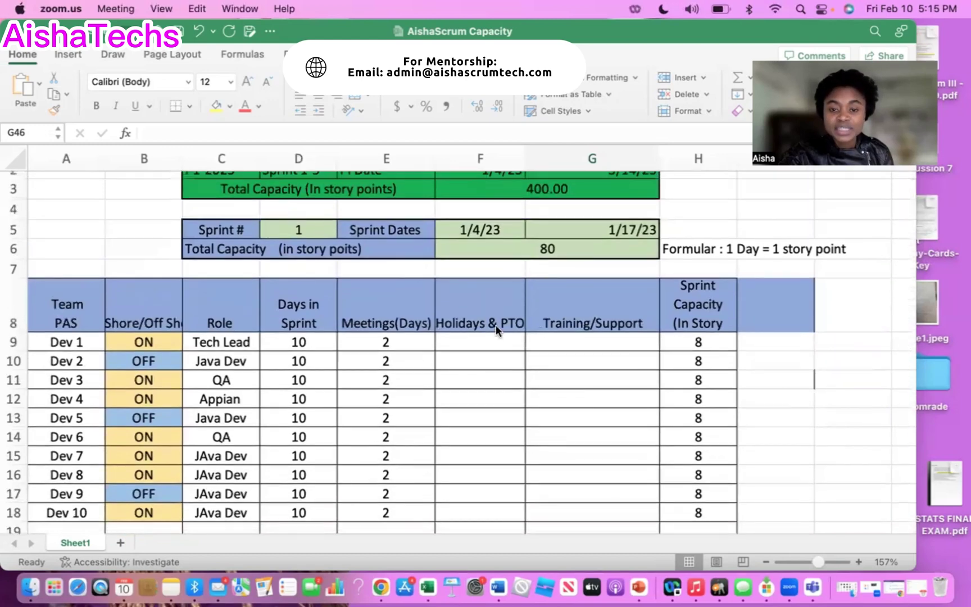
scroll(496, 325, "up", 3)
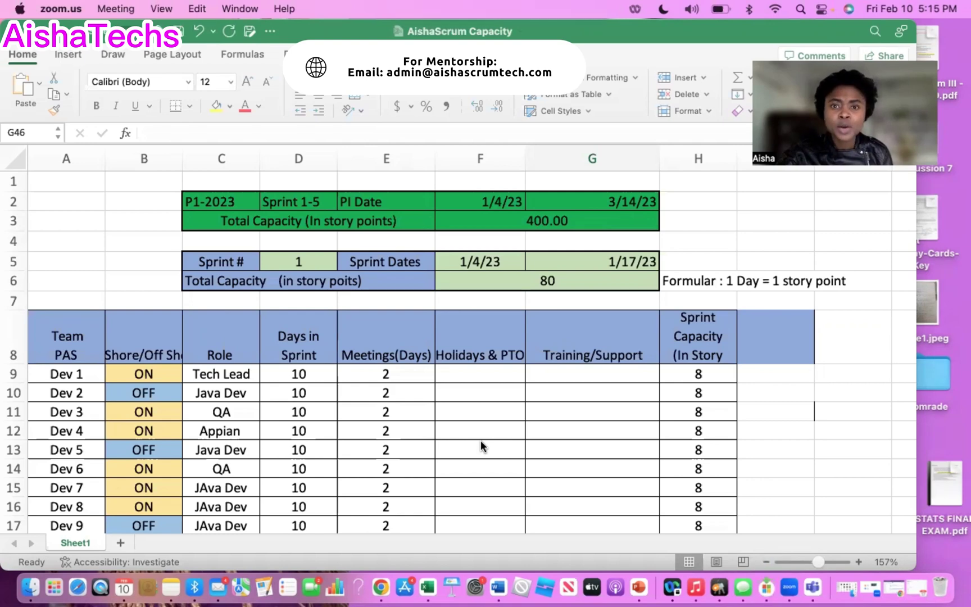
- Consult January 2023 in the Calendar app for public holidays within the Sprint 1 dates, then return to the capacity sheet
scroll(480, 441, "down", 2)
scroll(480, 441, "up", 2)
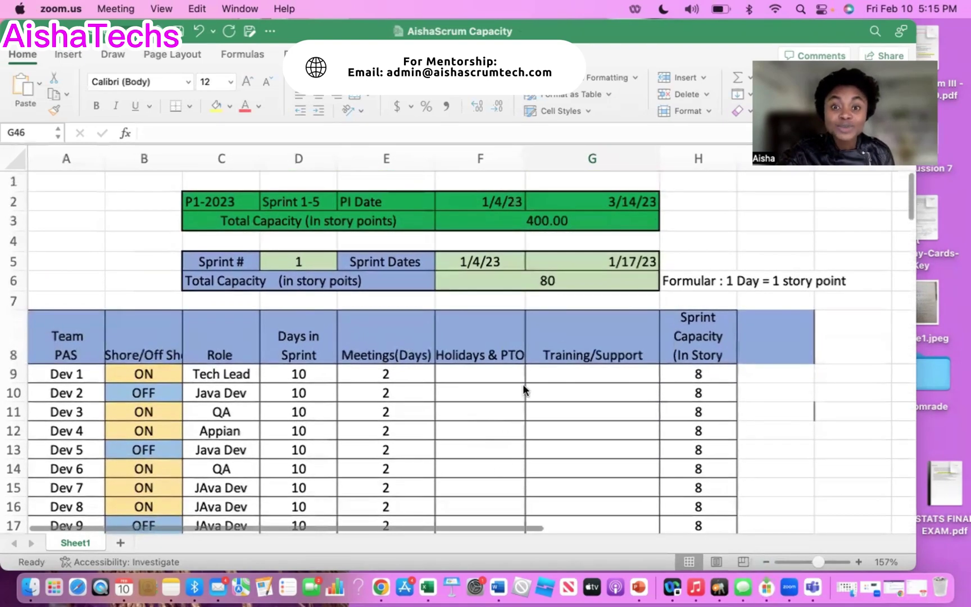
left_click(476, 377)
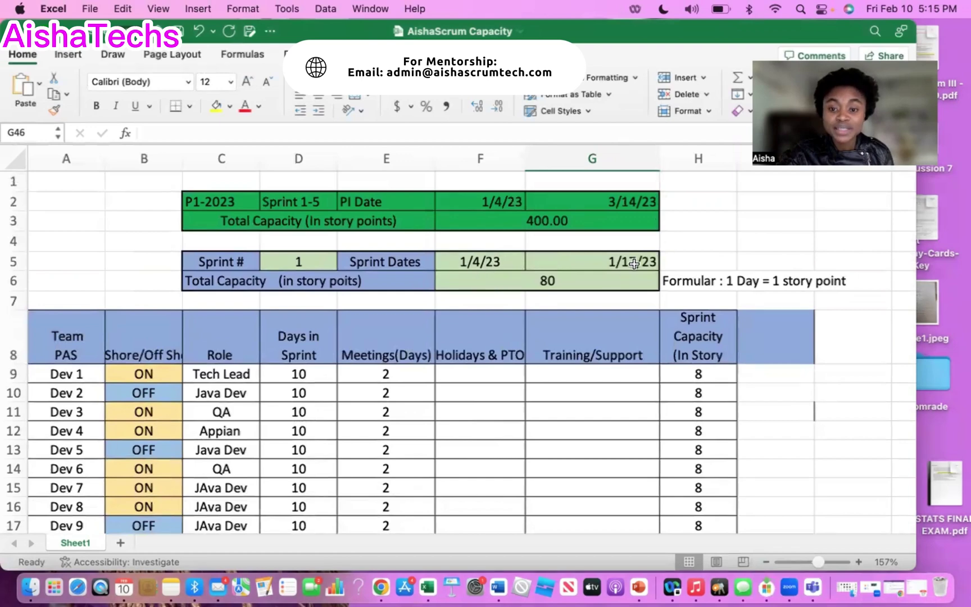
left_click(124, 589)
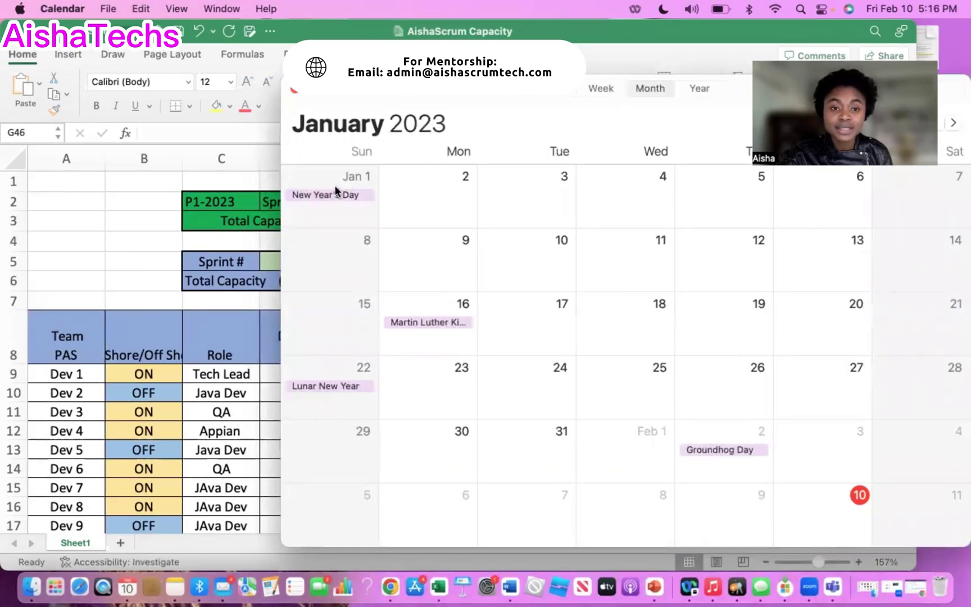
left_click(308, 92)
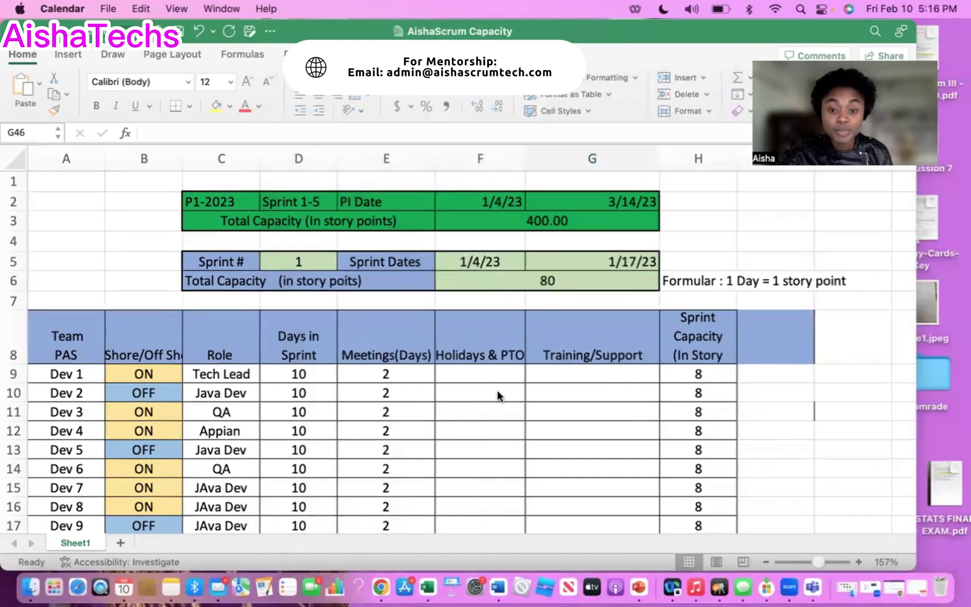
- Enter 1 day of Holidays & PTO in the Sprint 1 table for the onshore members Dev 1, Dev 3, Dev 4 and Dev 6
left_click(477, 374)
double_click(478, 373)
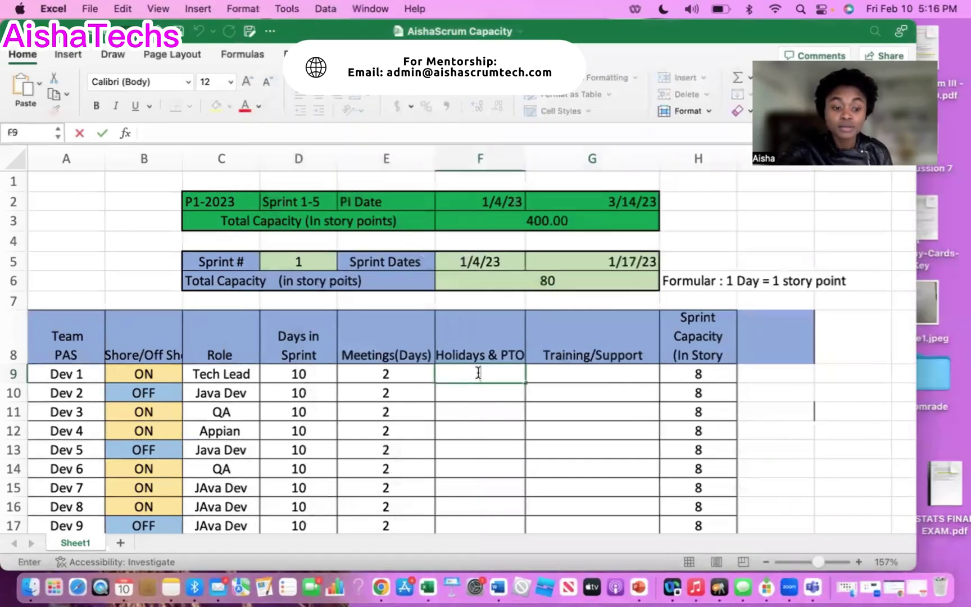
type("1")
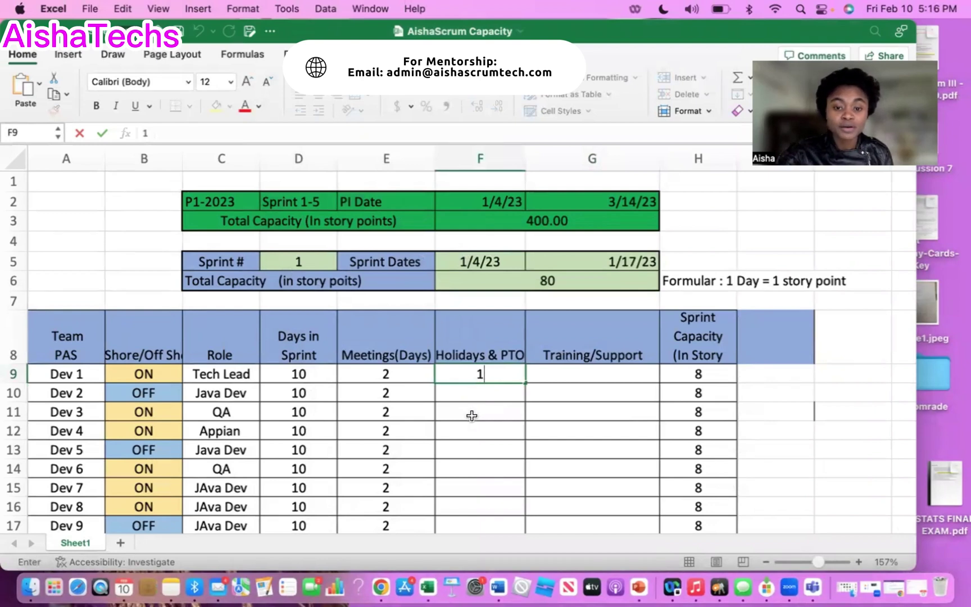
double_click(472, 413)
type("1")
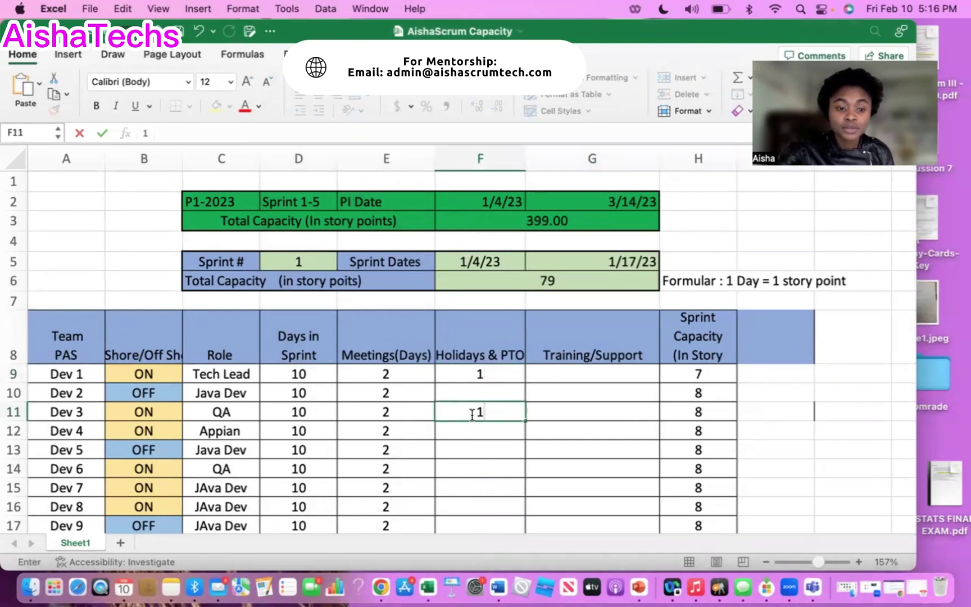
double_click(470, 431)
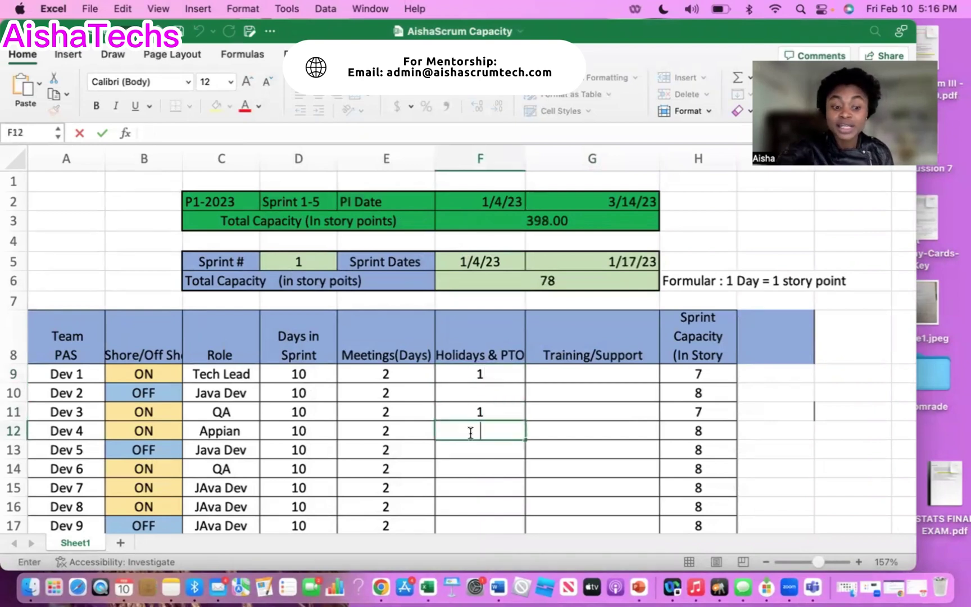
type("1")
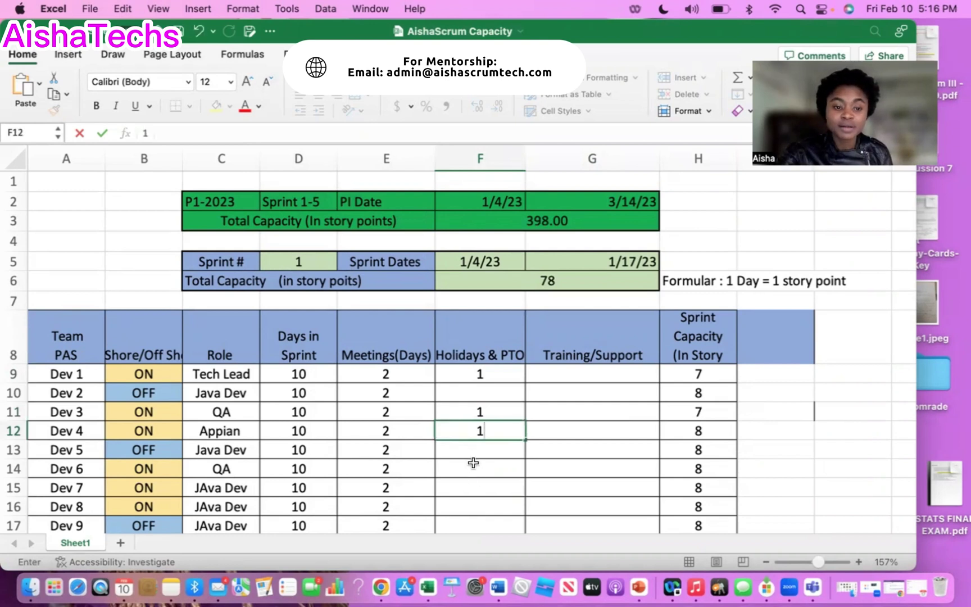
left_click(473, 464)
double_click(473, 463)
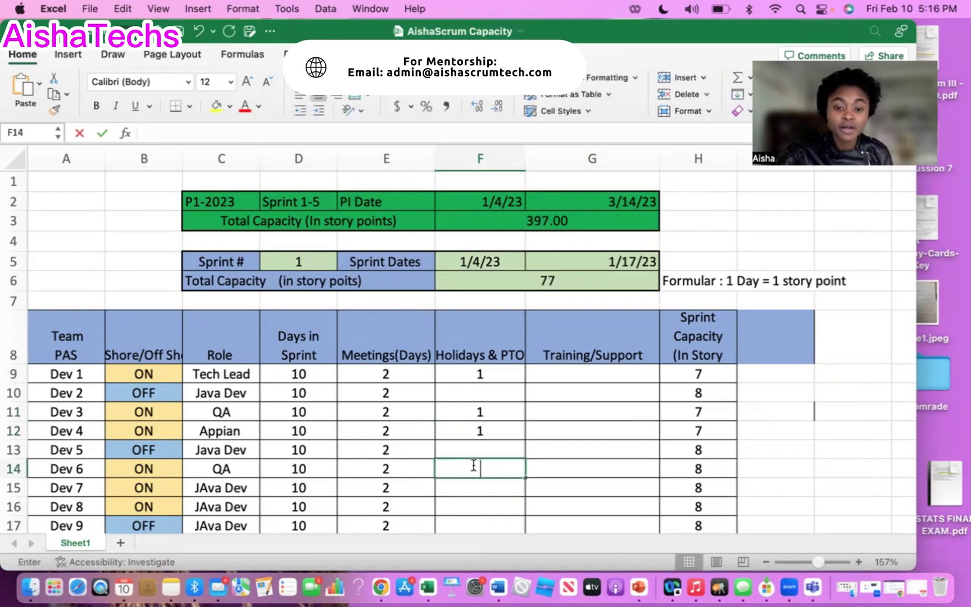
type("1")
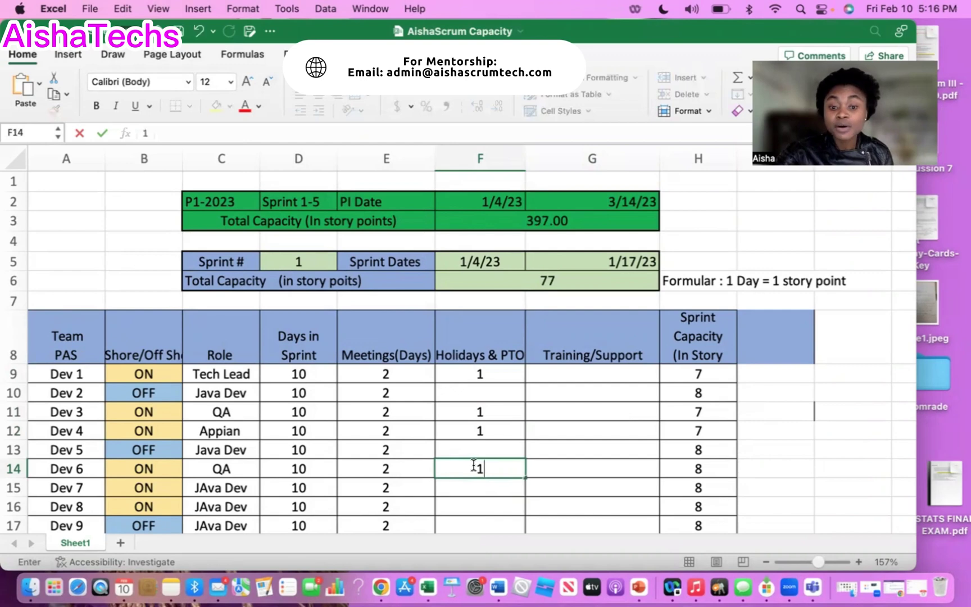
- Enter 1 day of Holidays & PTO in the Sprint 1 table for the onshore members Dev 7, Dev 8 and Dev 10
scroll(487, 500, "down", 3)
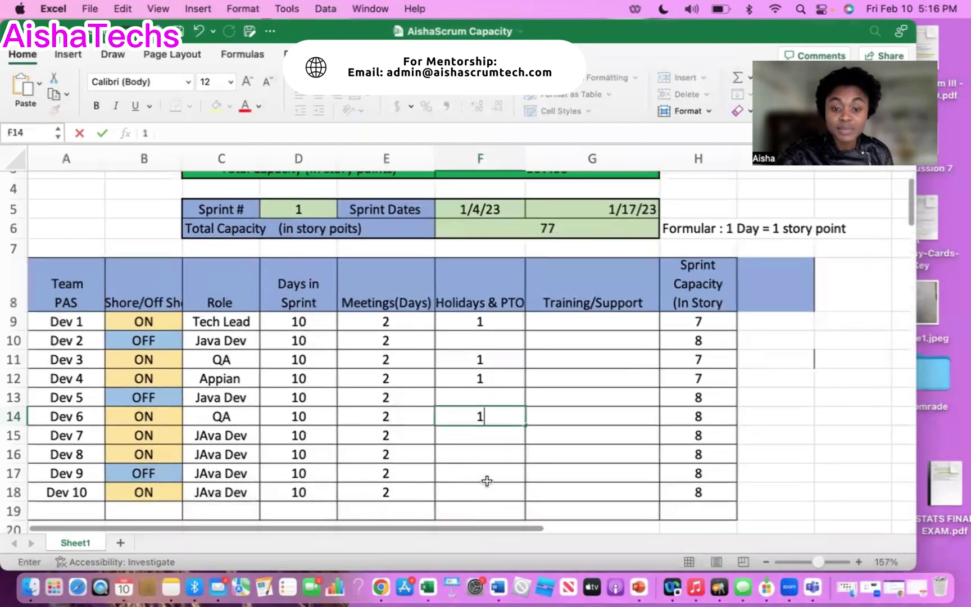
left_click(480, 441)
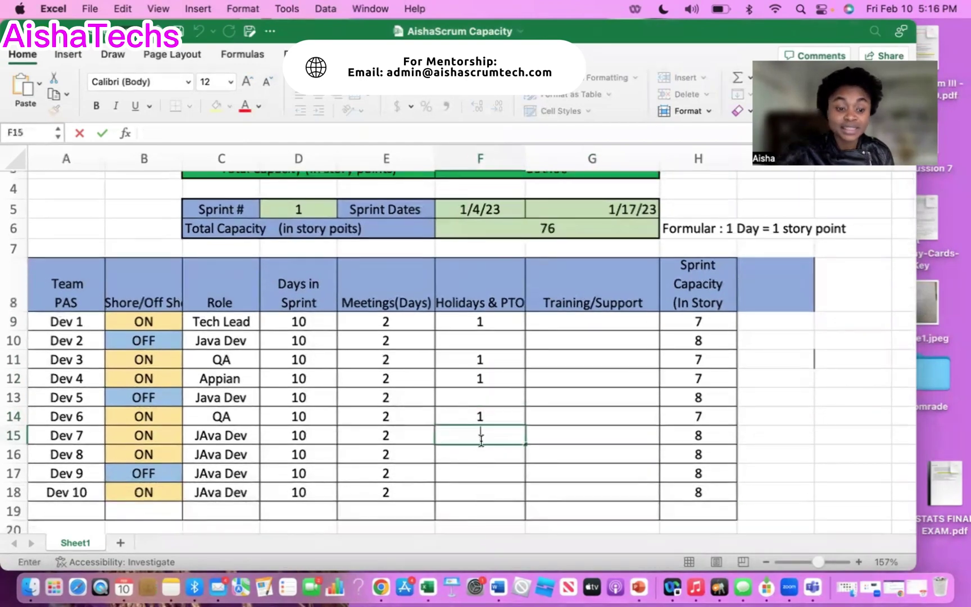
type("1")
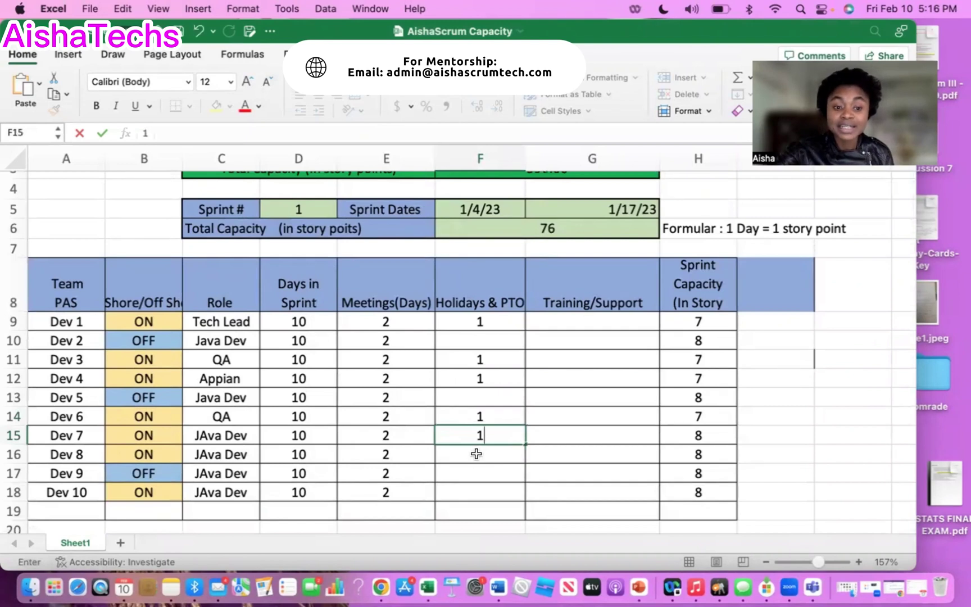
left_click(475, 452)
type("1")
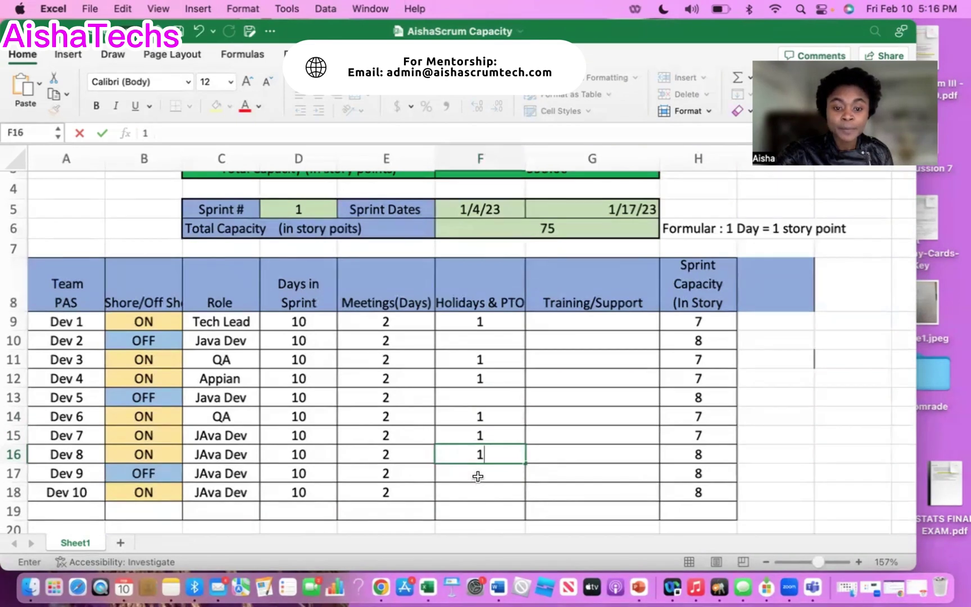
left_click(478, 476)
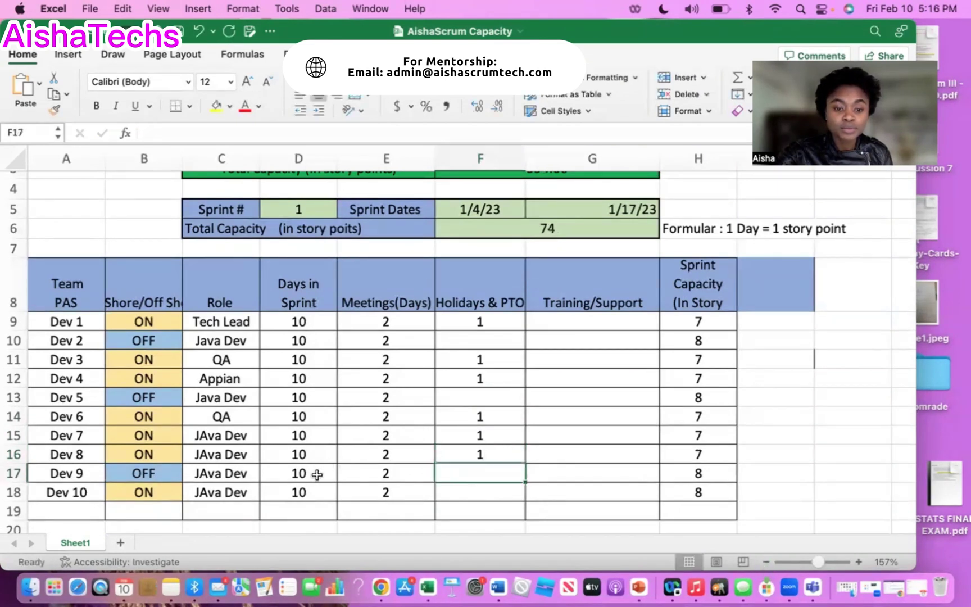
double_click(458, 489)
type("1")
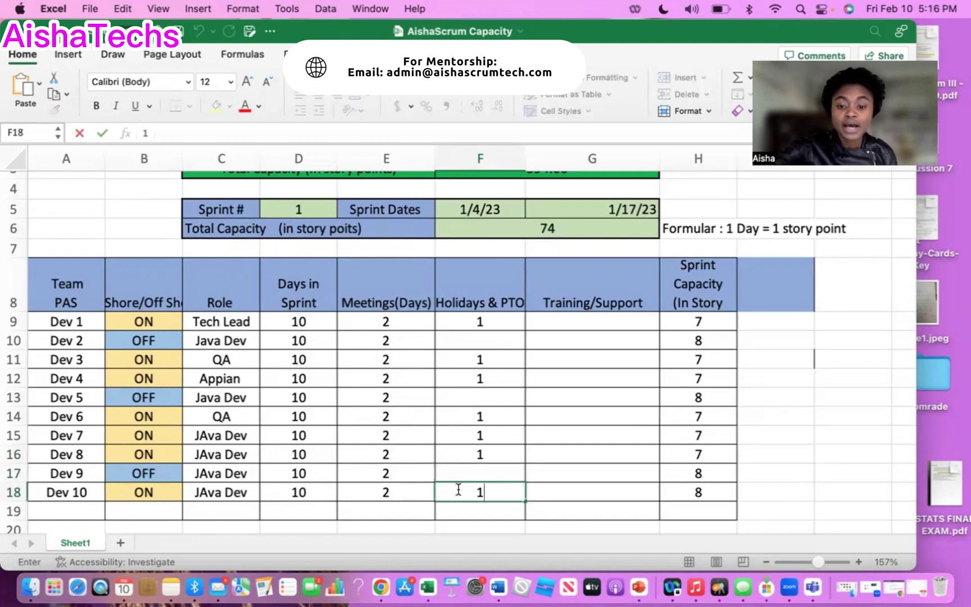
left_click(664, 407)
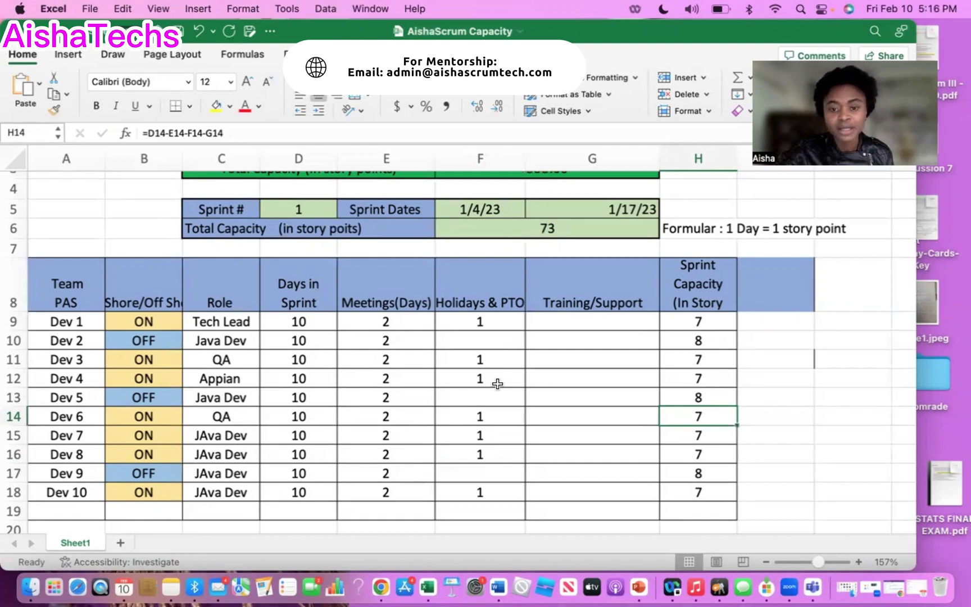
- Compare the Sprint 1 and Sprint 2 tables, examining their dates, Holidays & PTO columns and total capacities
scroll(497, 384, "down", 5)
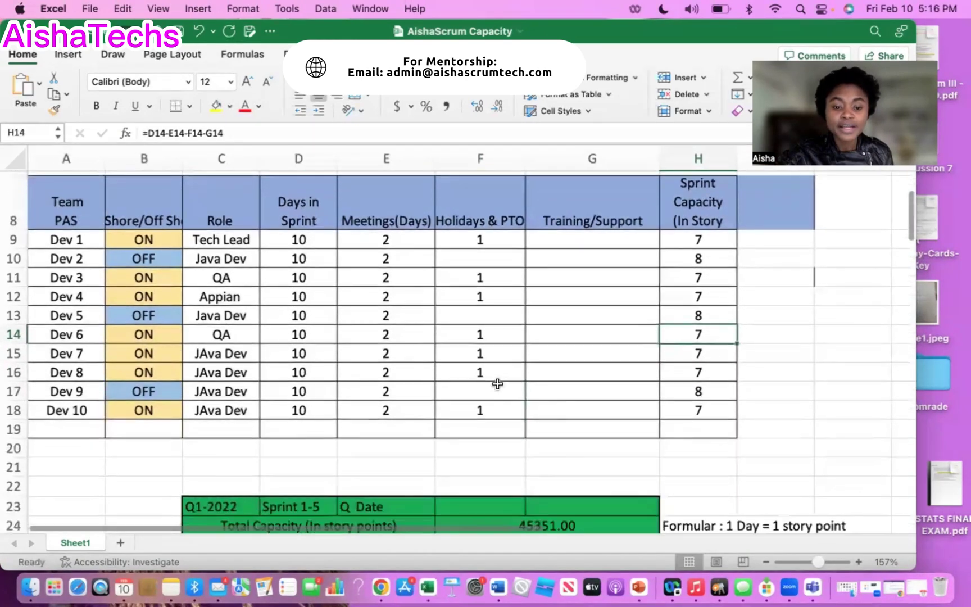
scroll(497, 383, "down", 10)
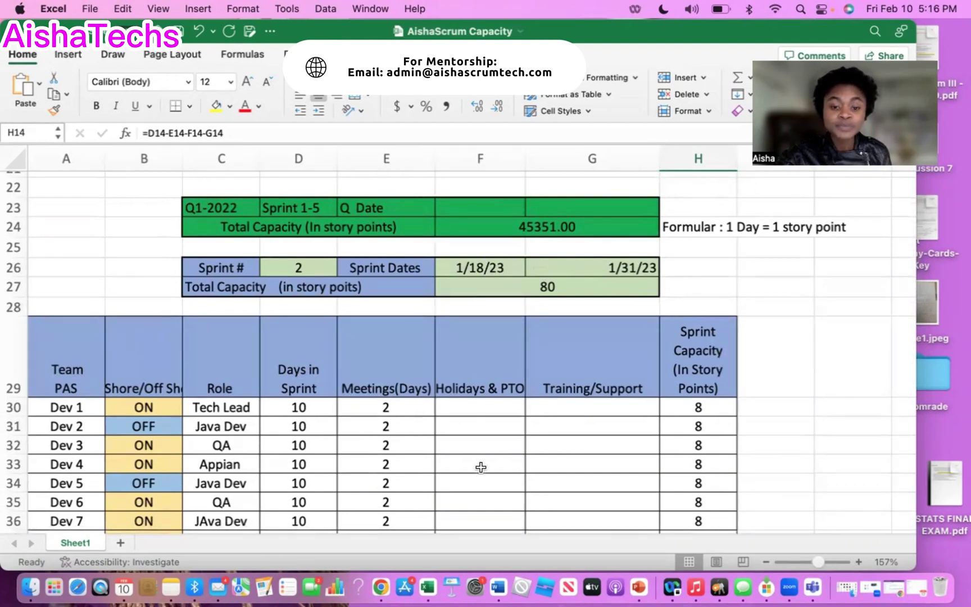
scroll(480, 466, "down", 3)
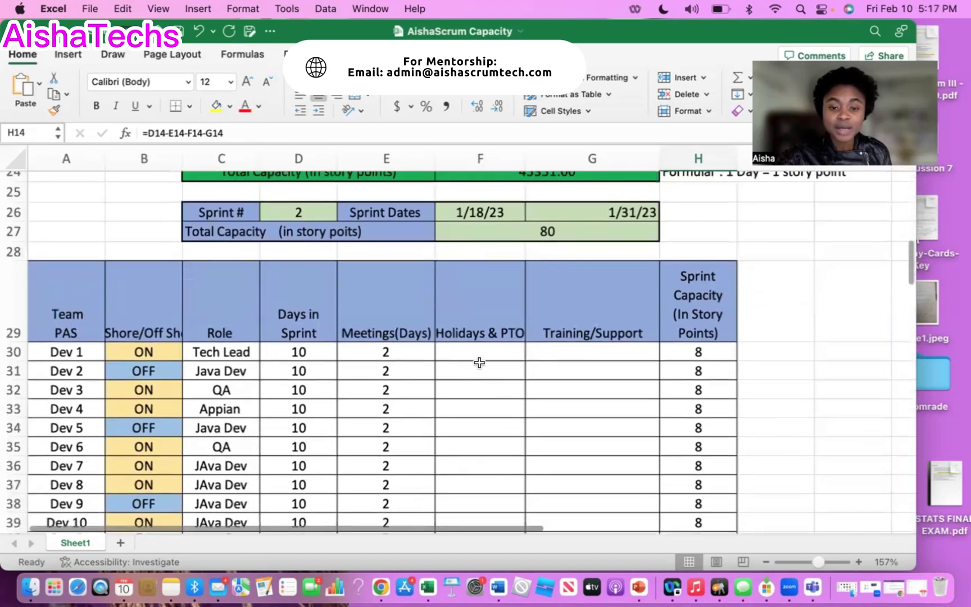
scroll(500, 458, "down", 5)
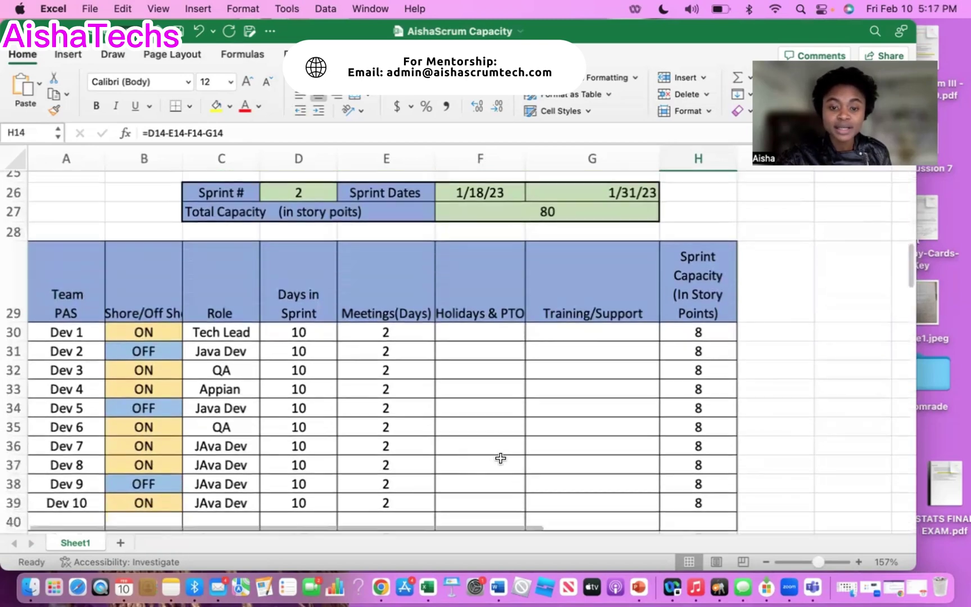
scroll(500, 458, "up", 5)
scroll(500, 458, "up", 8)
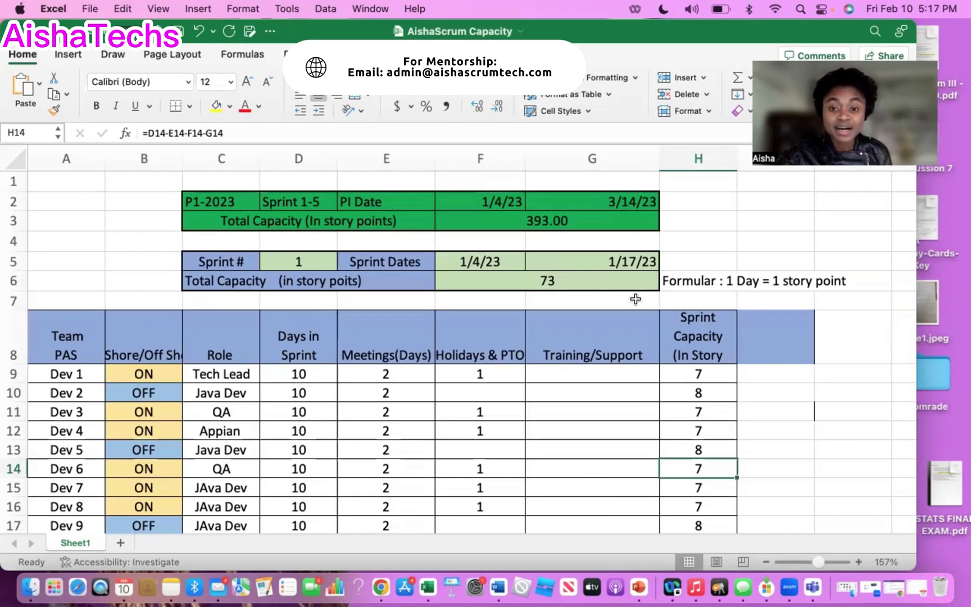
scroll(475, 494, "down", 10)
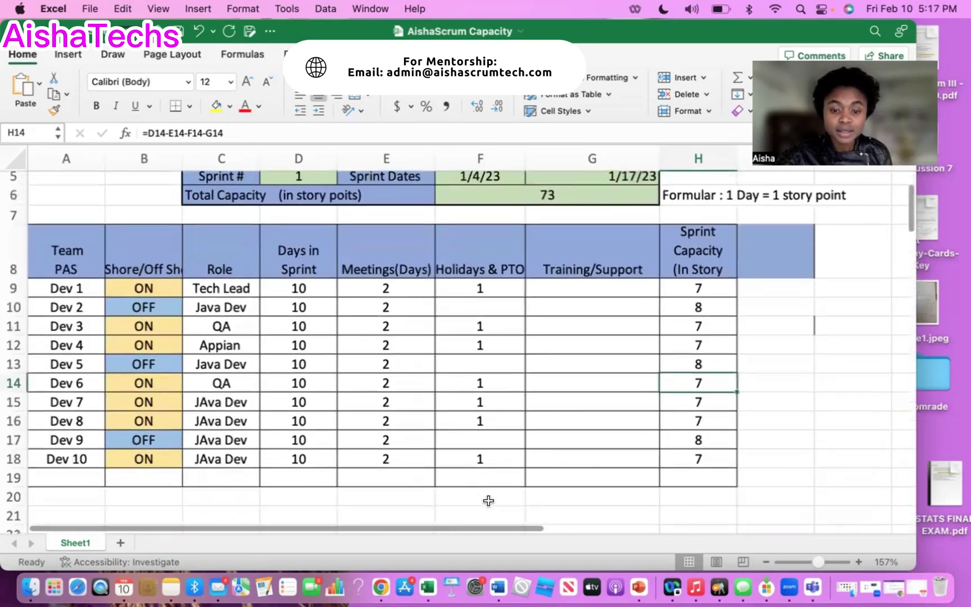
scroll(488, 500, "down", 5)
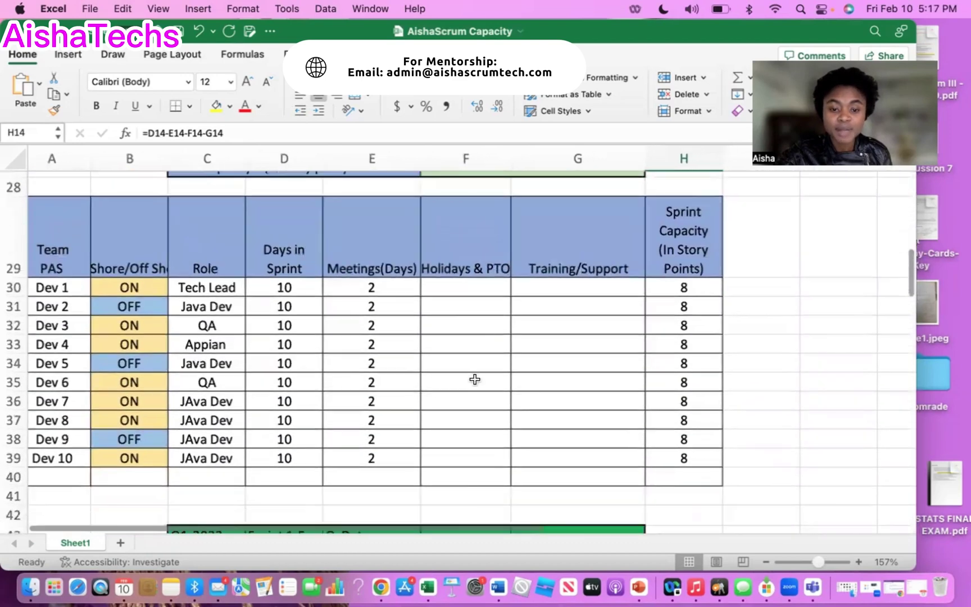
left_click(460, 328)
scroll(494, 405, "up", 15)
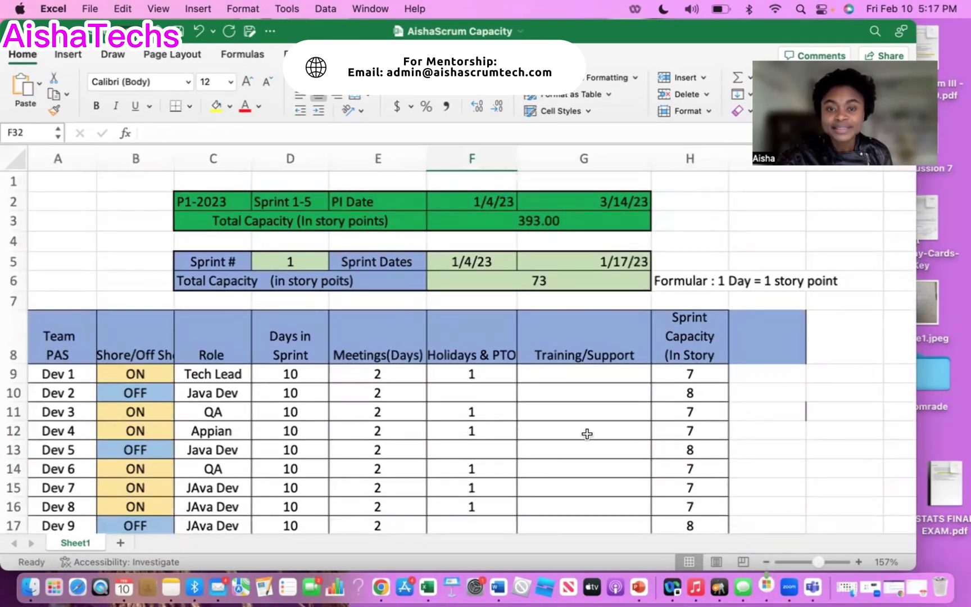
- Review the PI total capacity and the Sprint 1 table, examining each member's holidays, Training/Support column and sprint capacity
scroll(587, 433, "down", 1)
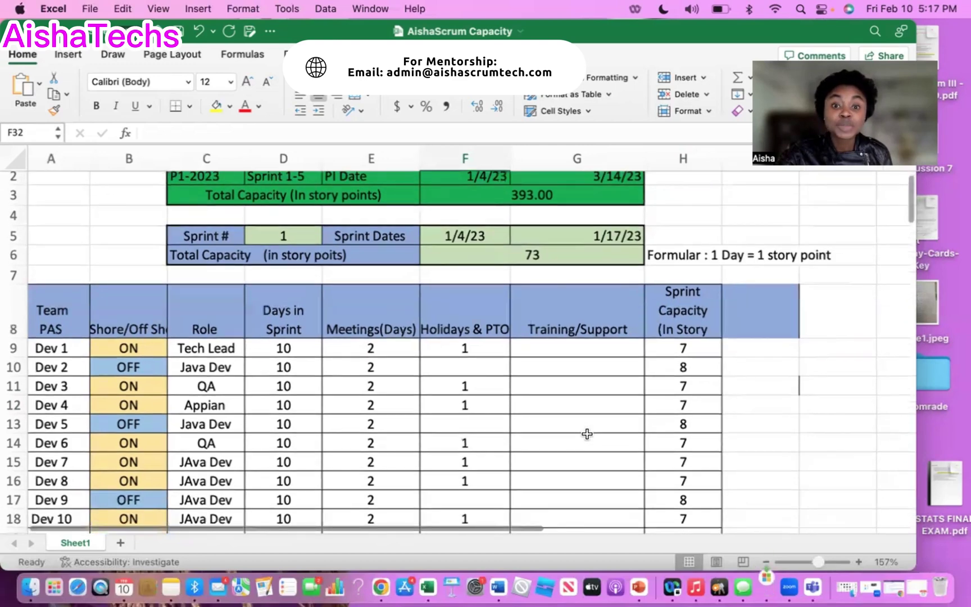
scroll(587, 434, "up", 1)
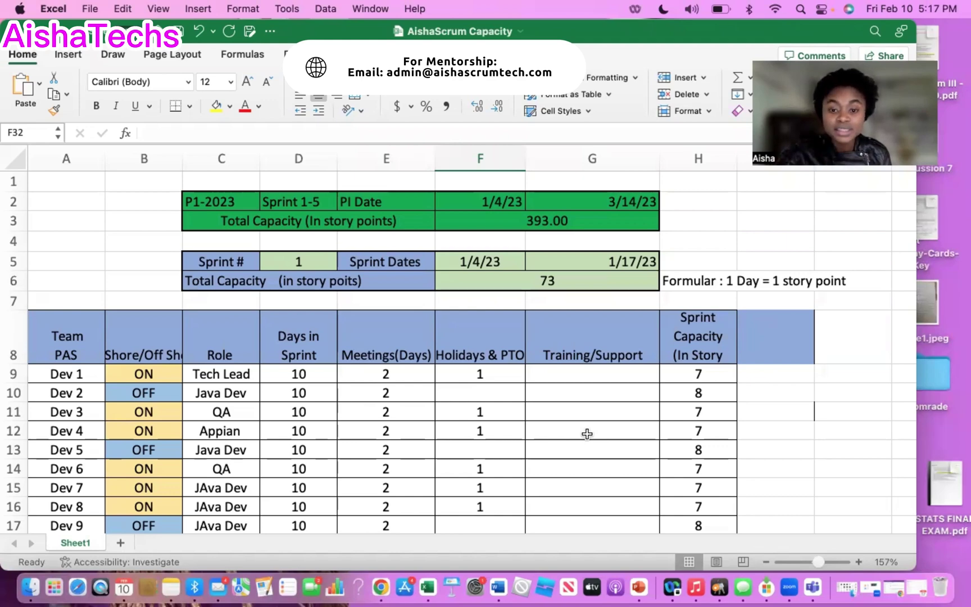
scroll(587, 433, "down", 3)
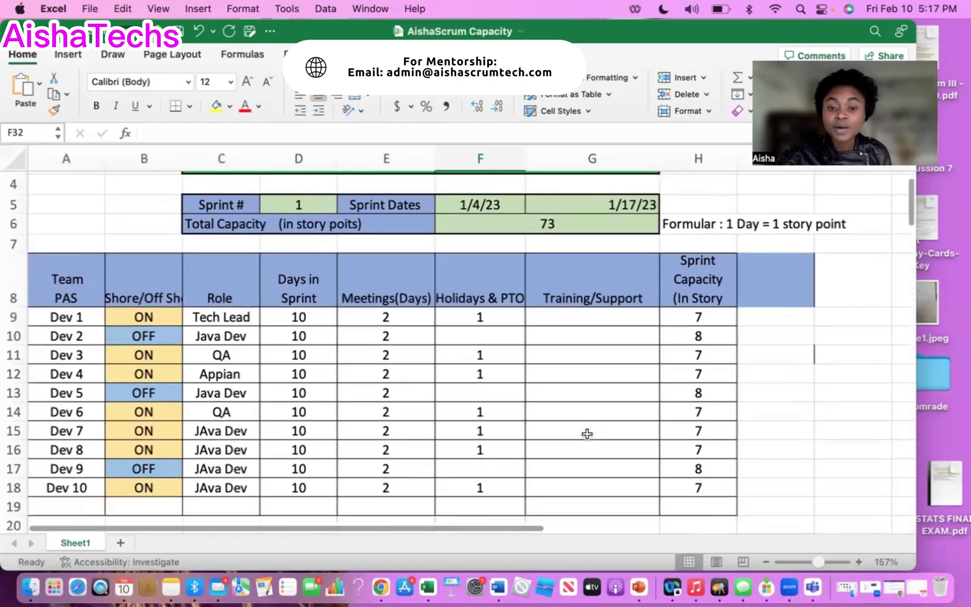
scroll(602, 364, "up", 3)
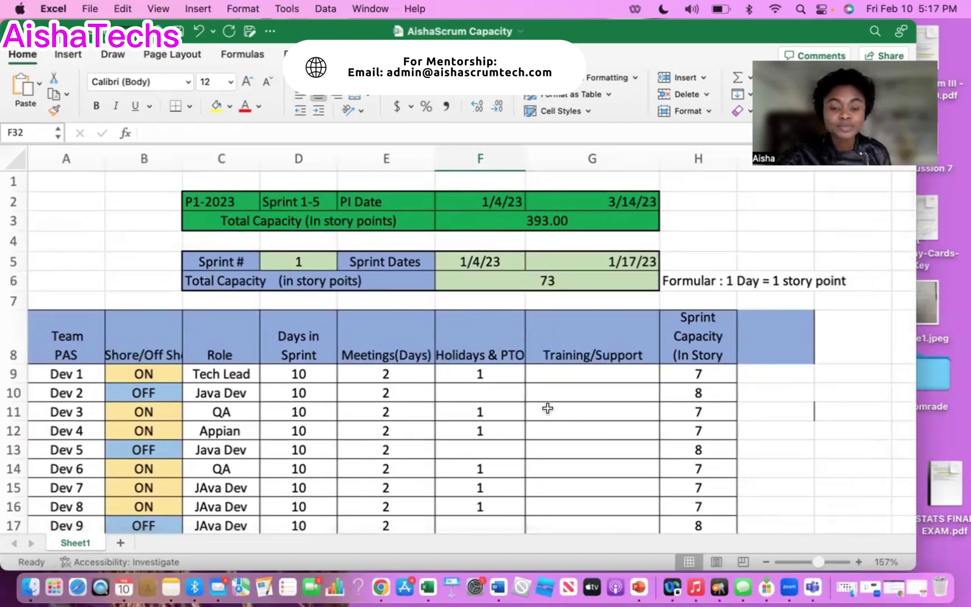
scroll(547, 408, "down", 3)
scroll(547, 408, "up", 3)
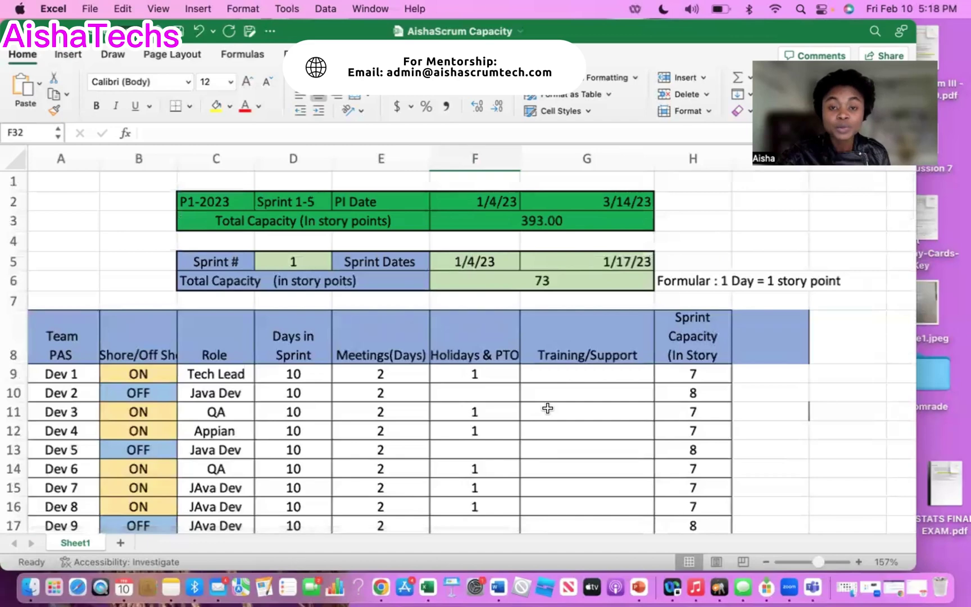
scroll(547, 407, "left", 1)
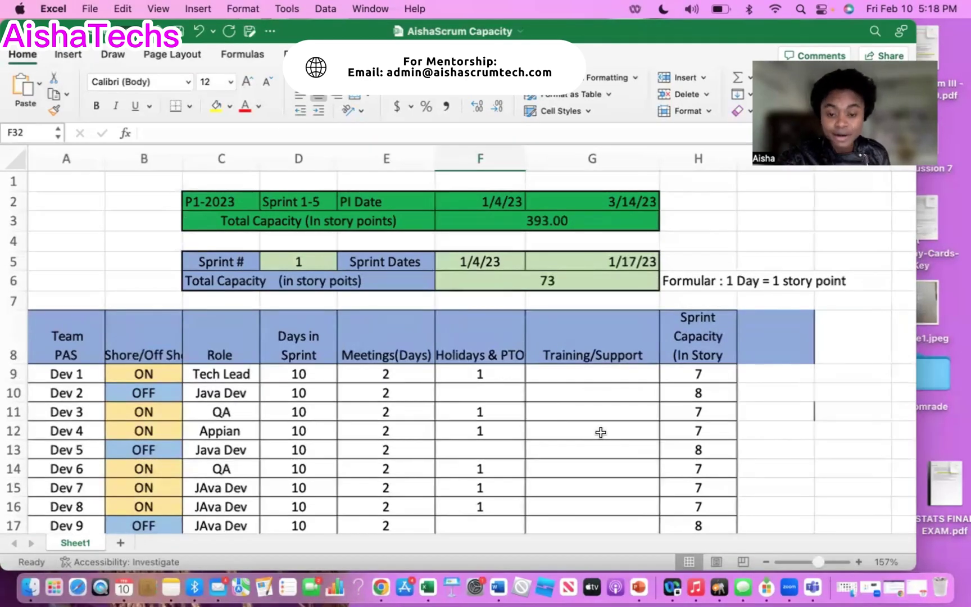
scroll(601, 432, "down", 5)
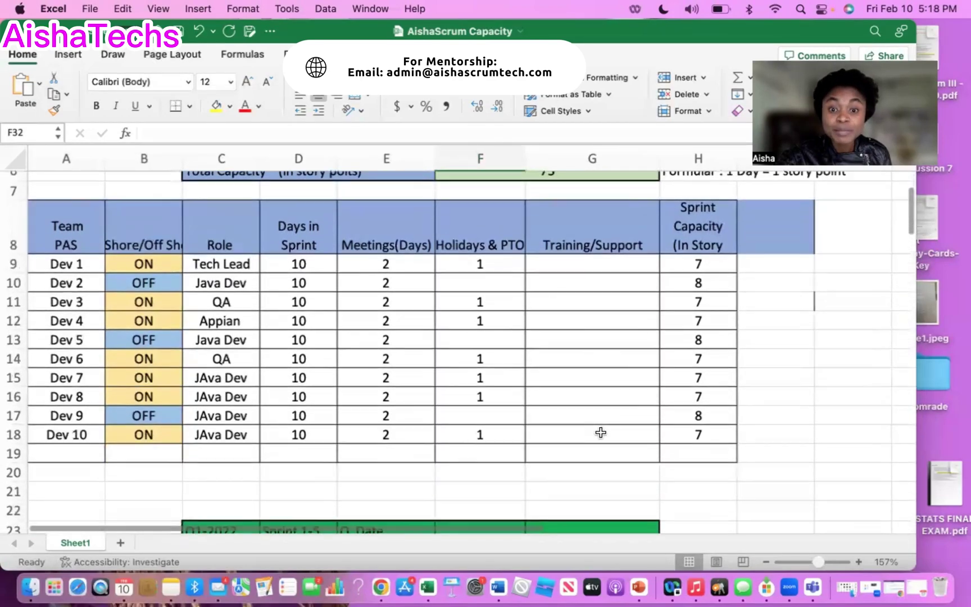
scroll(600, 432, "up", 5)
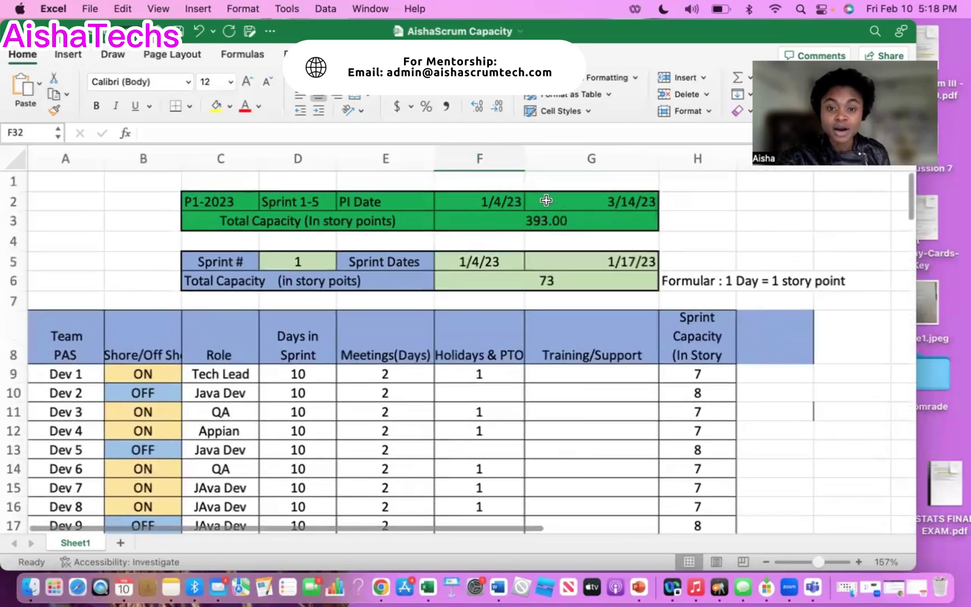
scroll(595, 466, "down", 1)
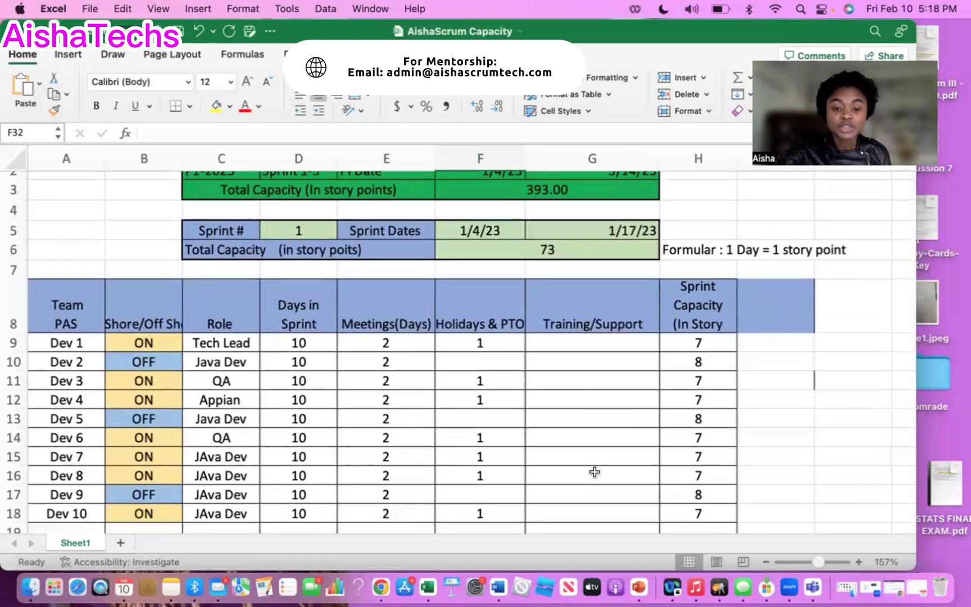
- Compare the Sprint 1 table's member capacities and Training/Support column with the Sprint 2 dates and total capacity
scroll(594, 471, "down", 4)
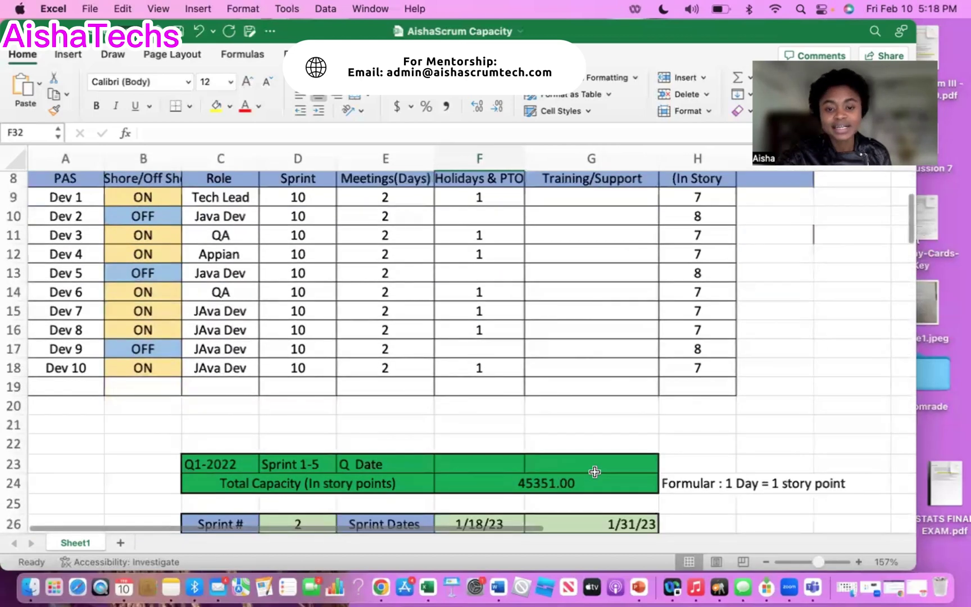
scroll(594, 472, "up", 1)
scroll(712, 341, "down", 2)
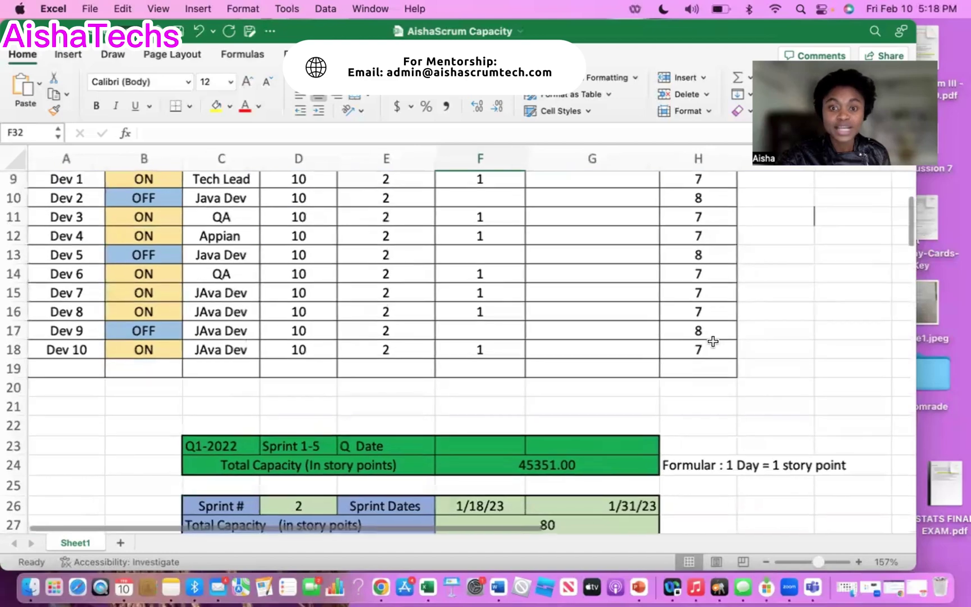
scroll(572, 401, "down", 3)
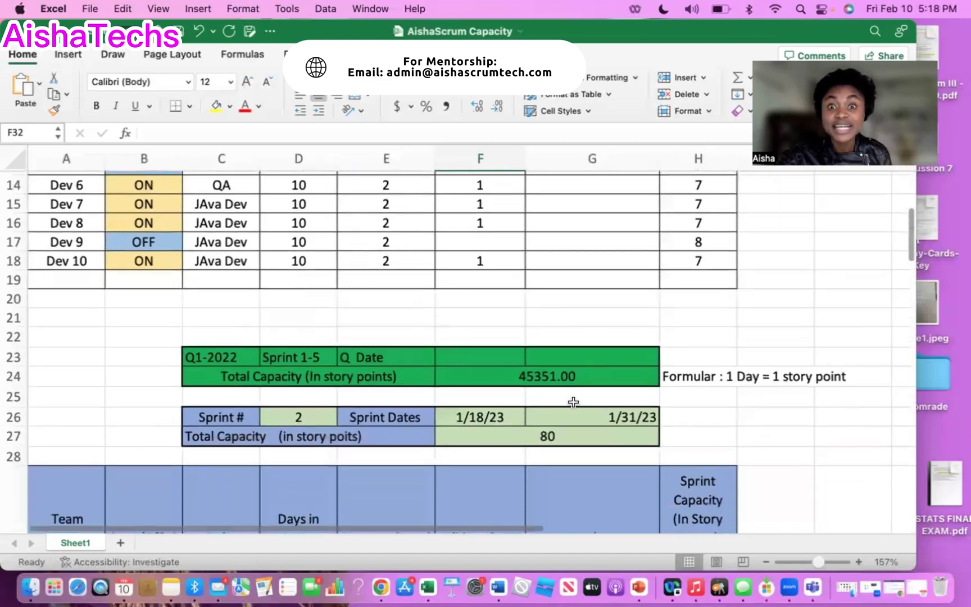
scroll(572, 401, "down", 2)
scroll(572, 401, "up", 8)
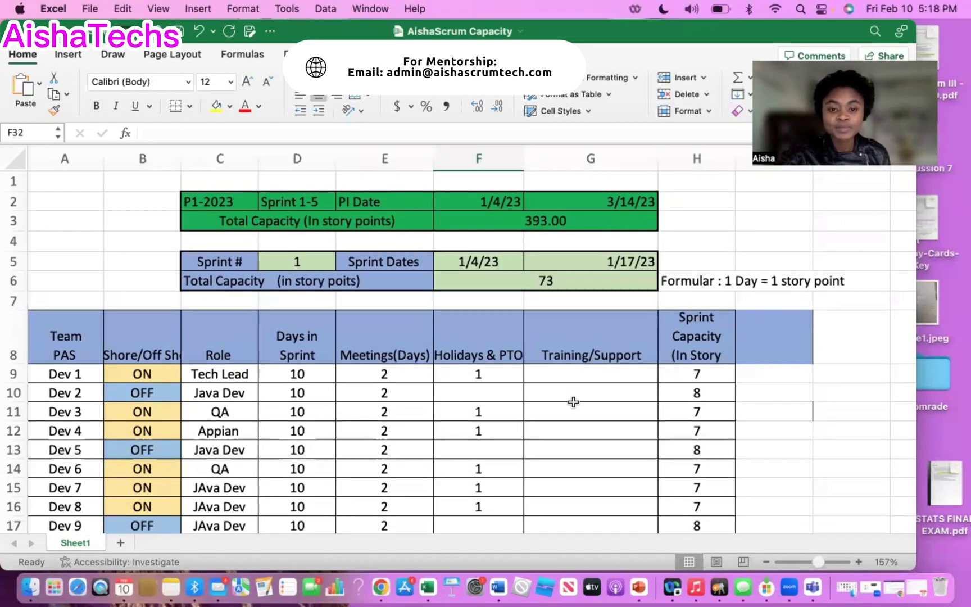
scroll(562, 496, "down", 3)
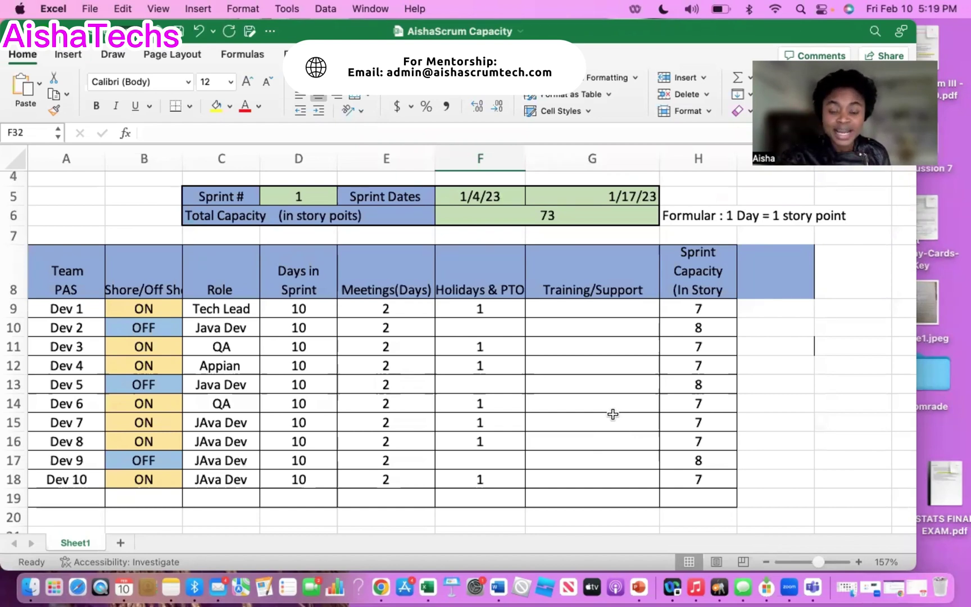
scroll(556, 348, "down", 1)
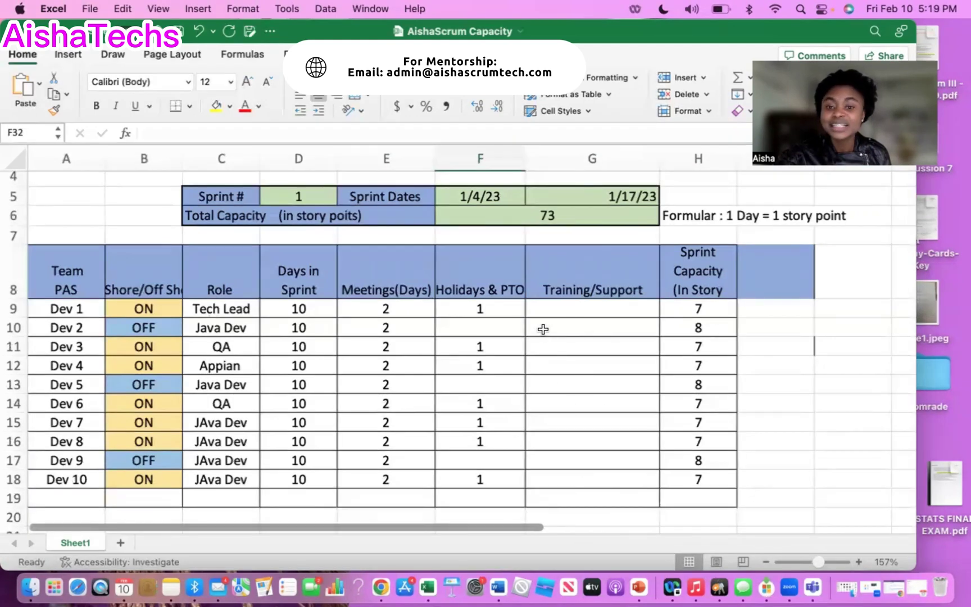
scroll(611, 430, "down", 1)
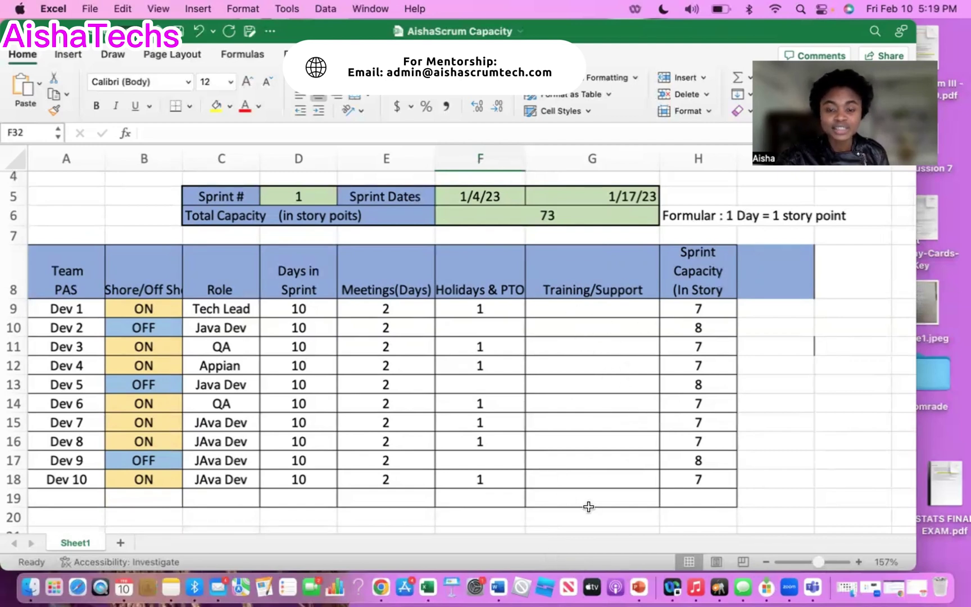
- Examine the Sprint 2 table's meeting days, Holidays & PTO and member capacities against the Sprint 1 table and the PI total
scroll(589, 507, "down", 6)
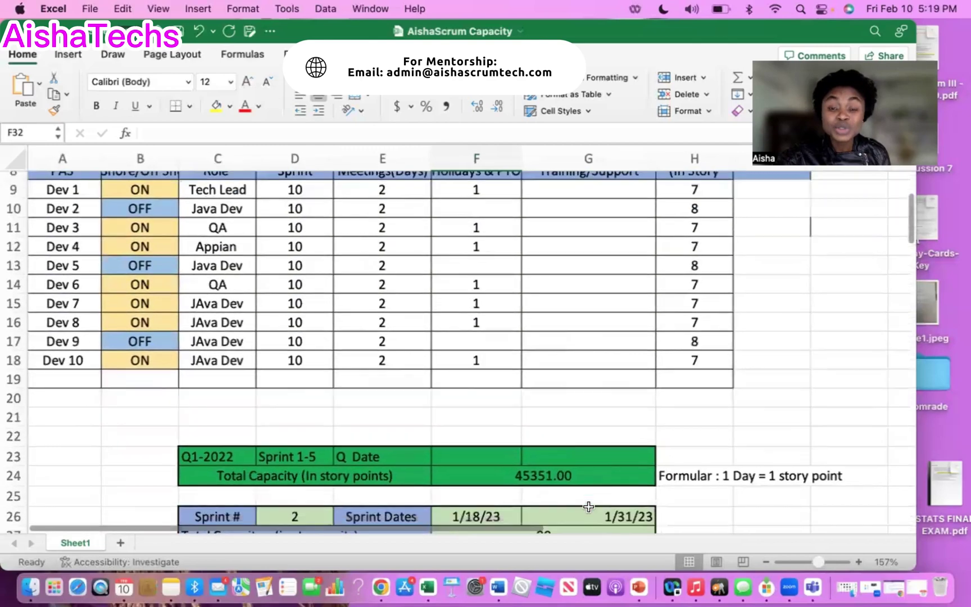
scroll(588, 506, "up", 5)
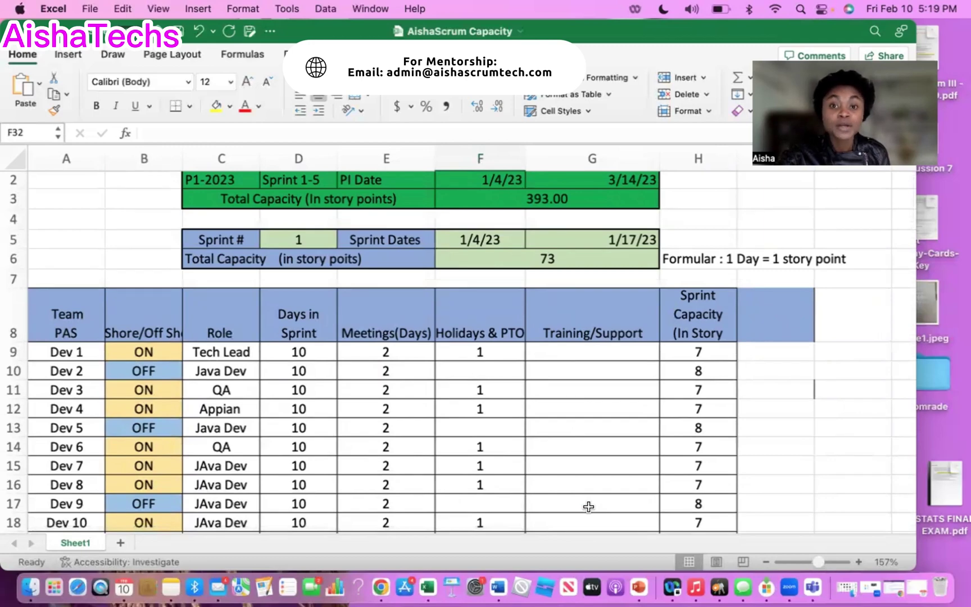
scroll(588, 507, "up", 1)
scroll(588, 506, "down", 2)
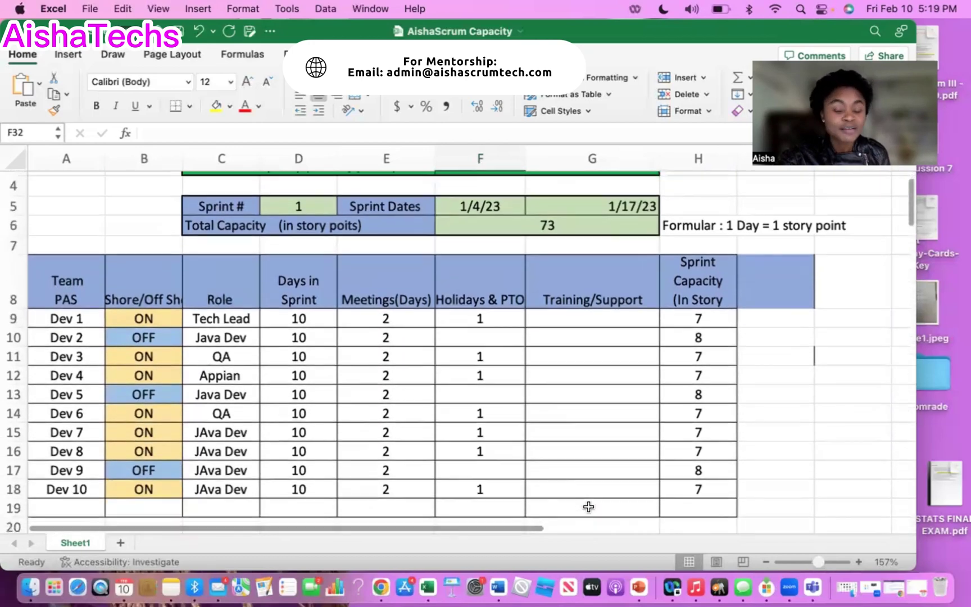
scroll(588, 506, "down", 1)
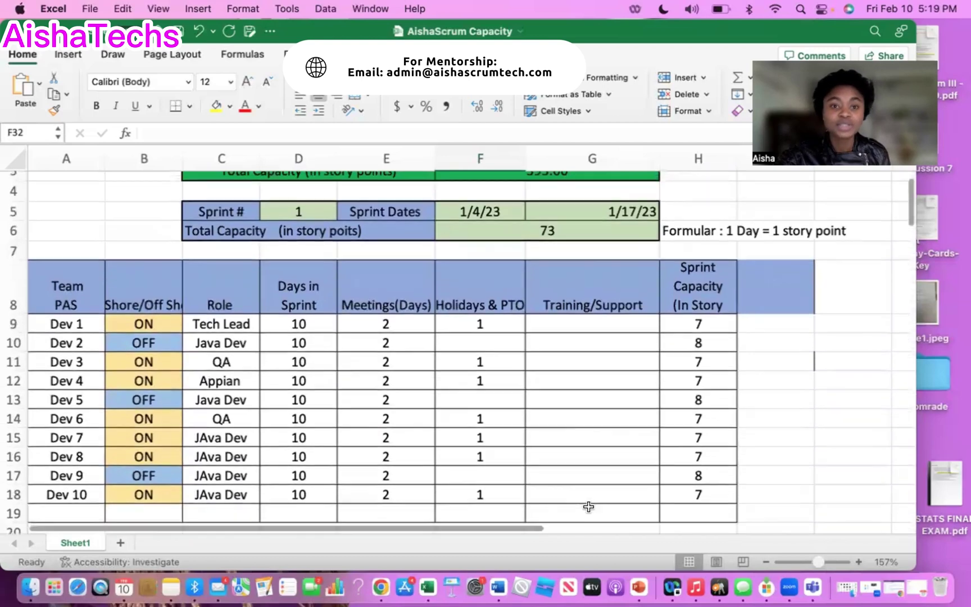
scroll(588, 507, "down", 1)
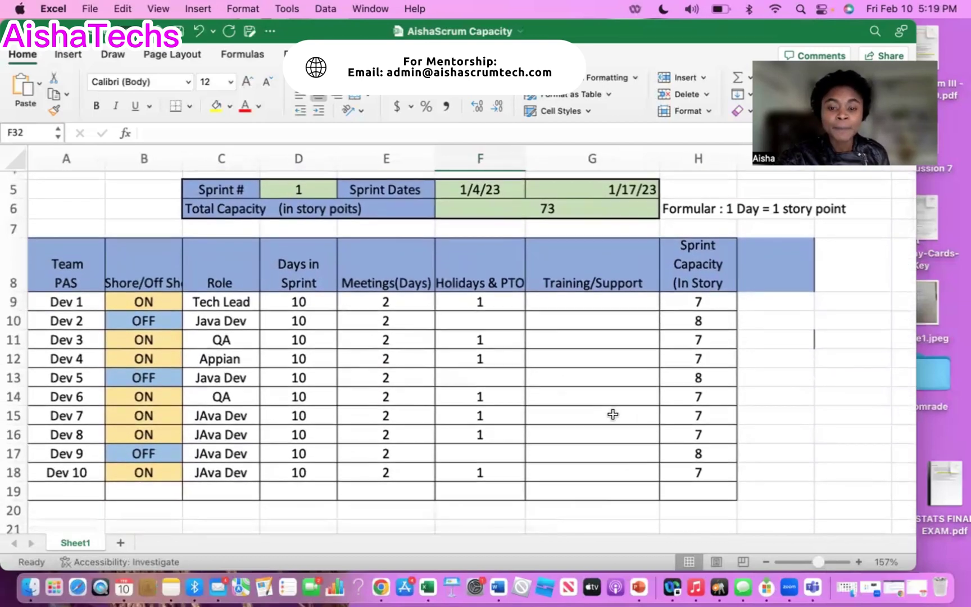
scroll(613, 414, "down", 9)
scroll(612, 414, "down", 15)
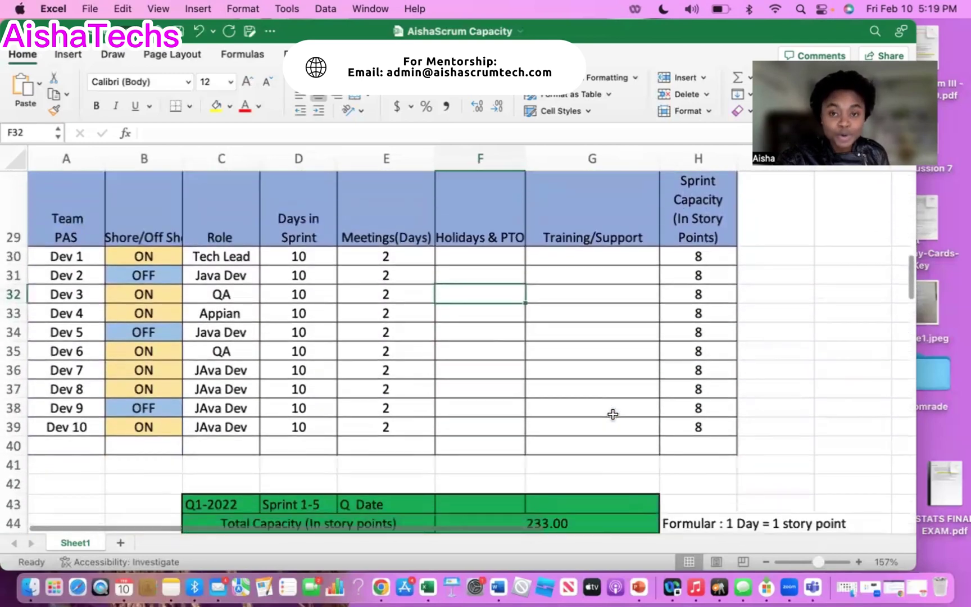
scroll(612, 414, "up", 13)
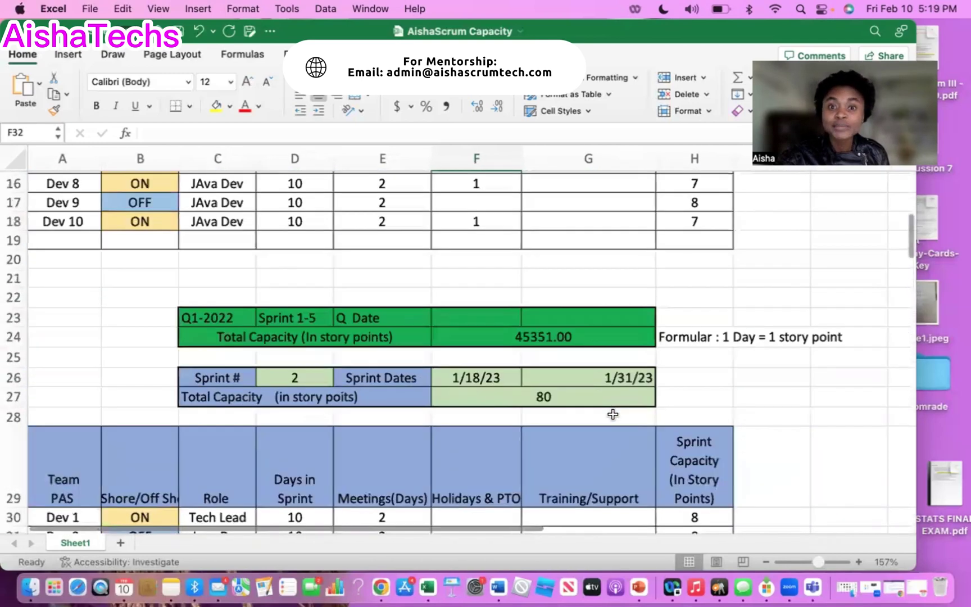
scroll(613, 414, "up", 15)
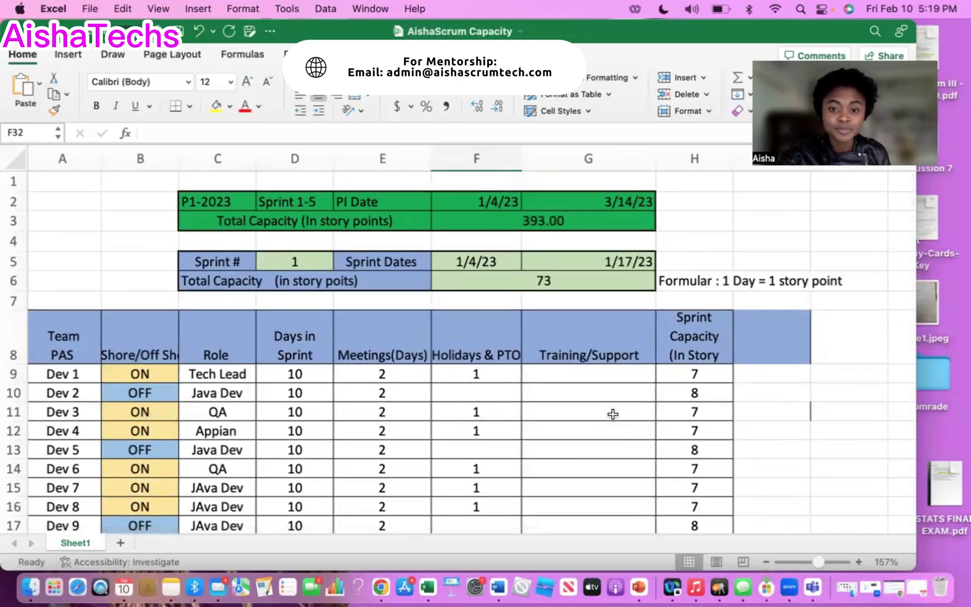
scroll(612, 414, "left", 1)
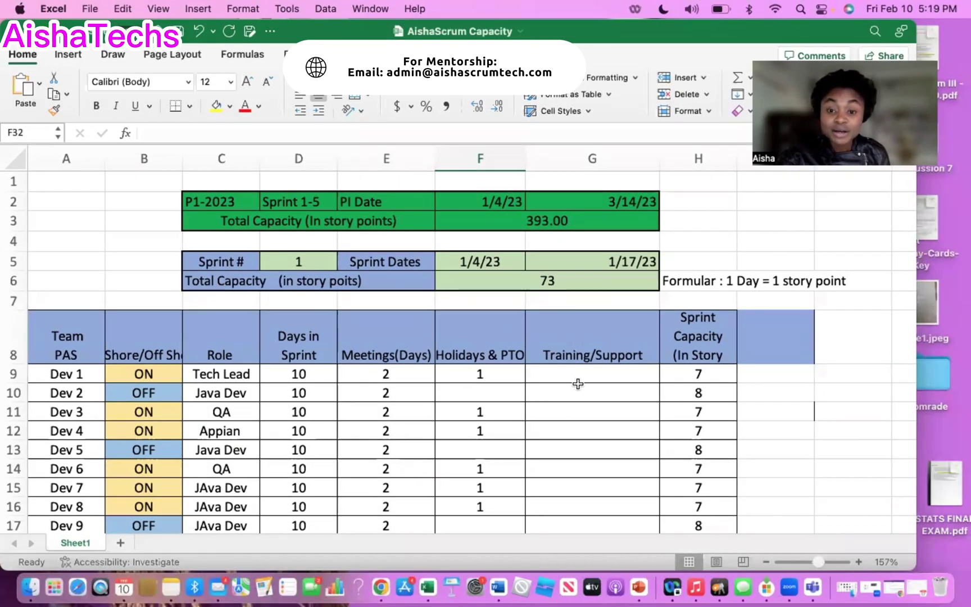
- Clear the Holidays & PTO entries in the Sprint 1 table for Dev 1, Dev 3, Dev 4 and Dev 6
double_click(497, 371)
key("BackSpace")
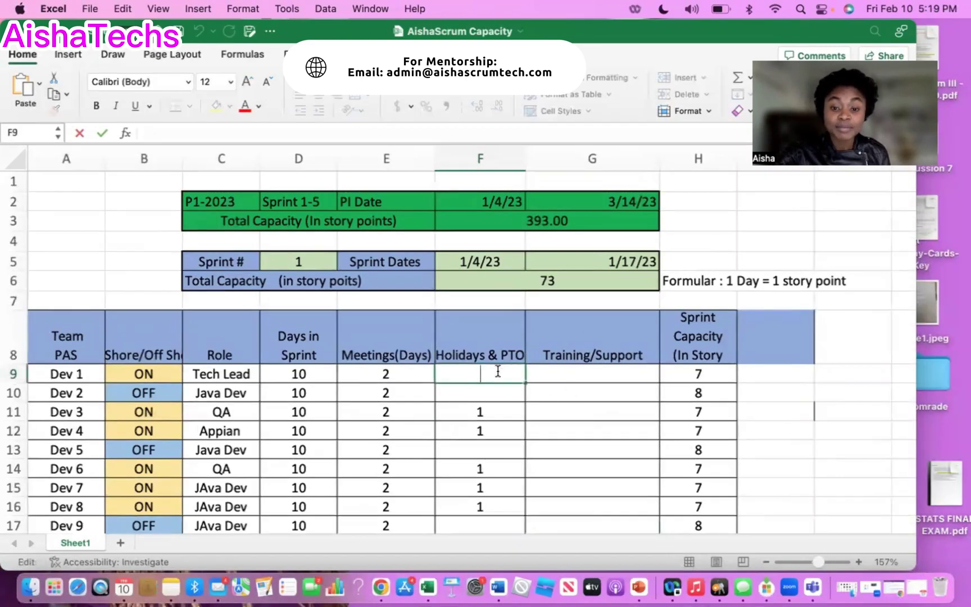
left_click(496, 412)
key("BackSpace")
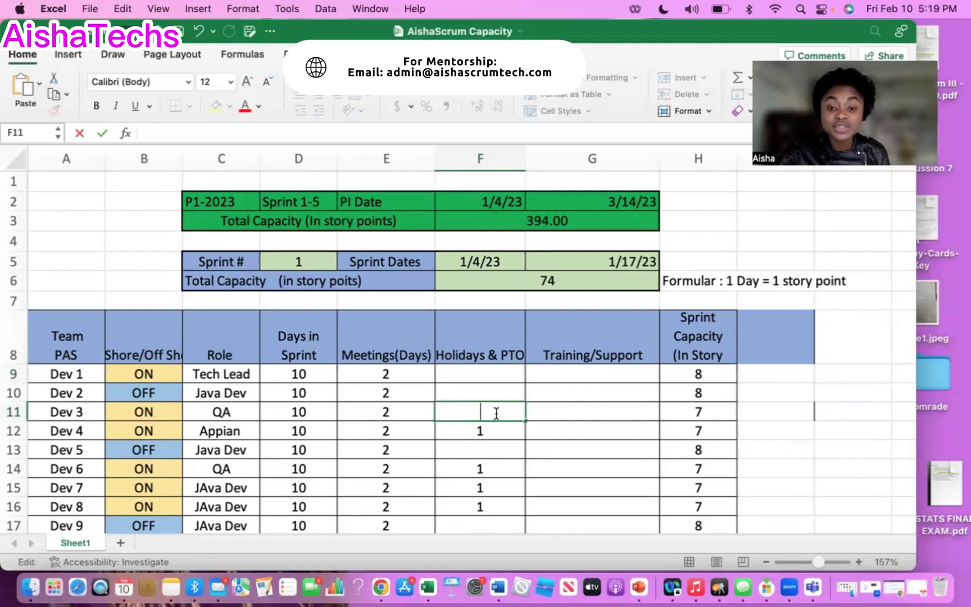
left_click(500, 437)
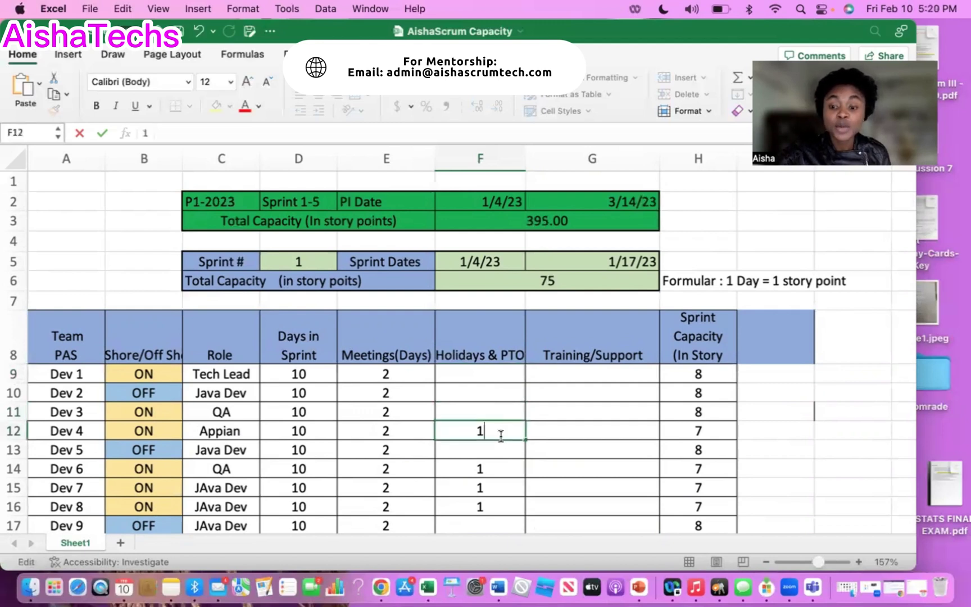
key("BackSpace")
left_click(498, 467)
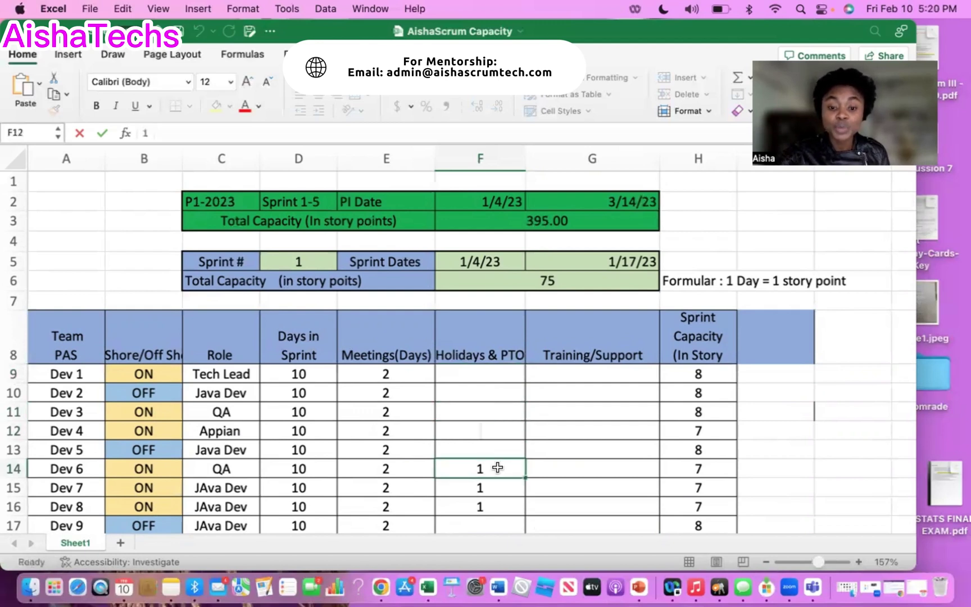
key("BackSpace")
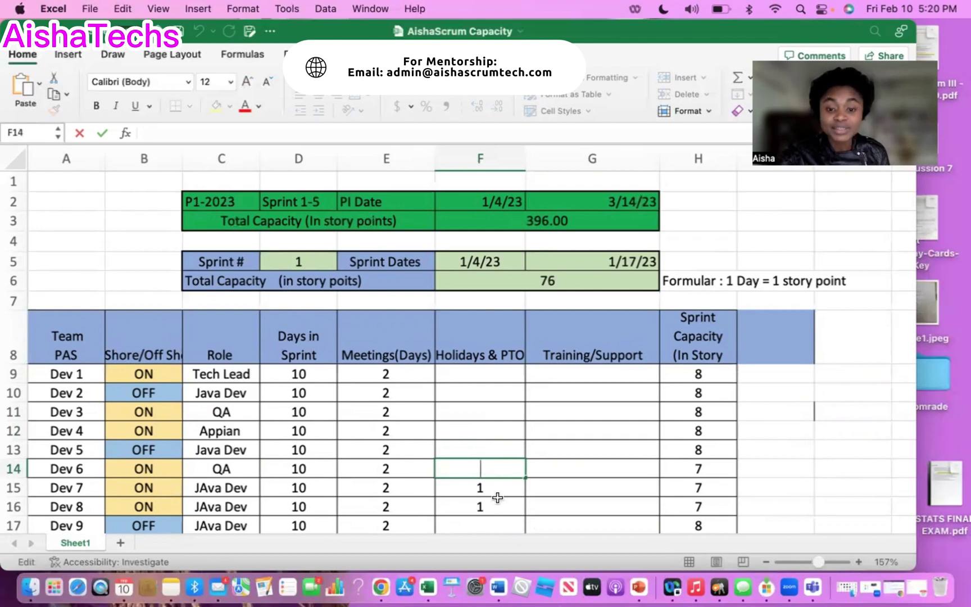
- Clear the Holidays & PTO entries in the Sprint 1 table for Dev 7 and Dev 8
left_click(498, 488)
double_click(498, 487)
key("BackSpace")
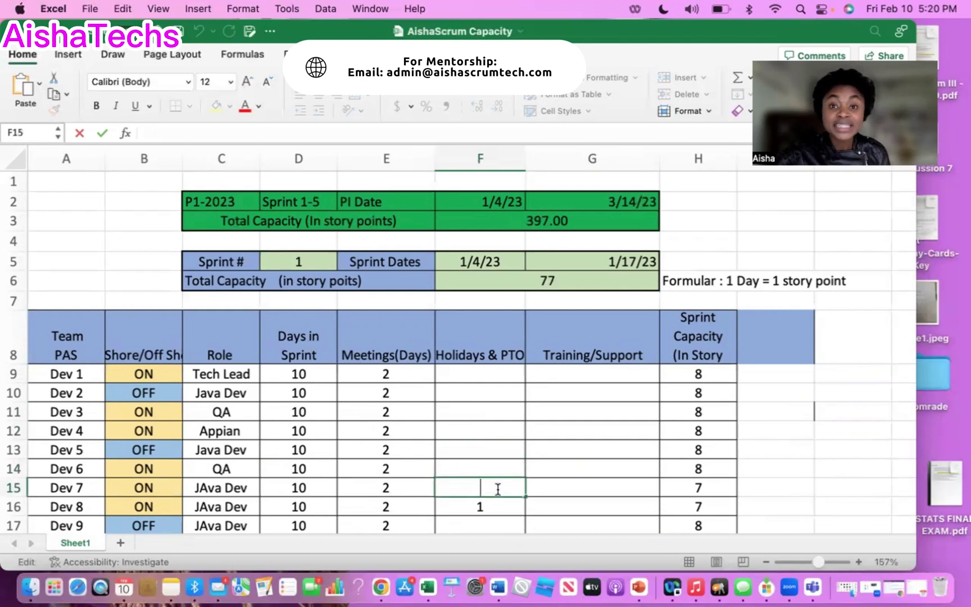
left_click(496, 508)
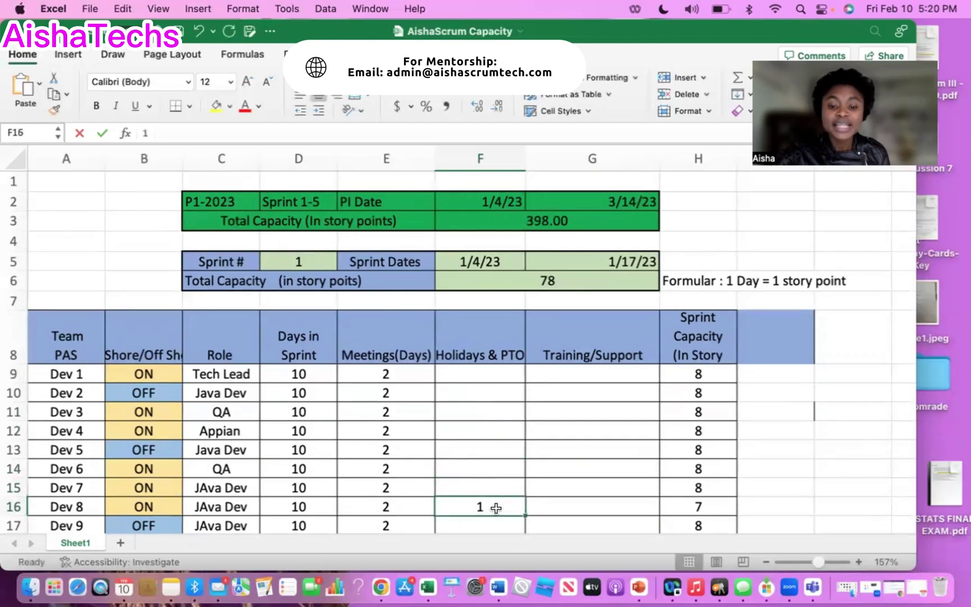
double_click(496, 508)
key("BackSpace")
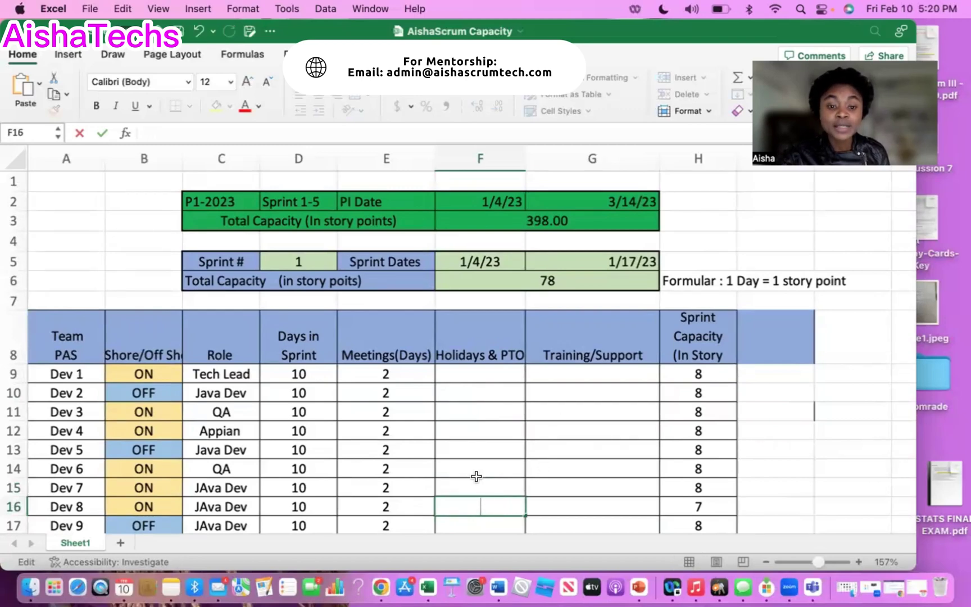
- Review the Sprint 1 Holidays & PTO column, the member capacities and the PI total, and compare them with the Sprint 2 summary
scroll(476, 478, "down", 4)
scroll(476, 475, "down", 1)
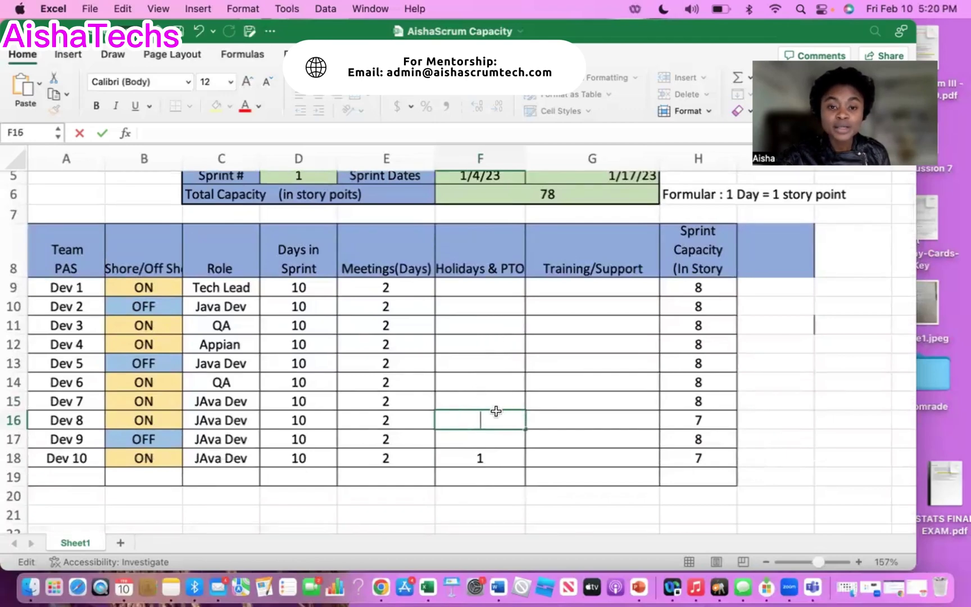
scroll(482, 362, "up", 5)
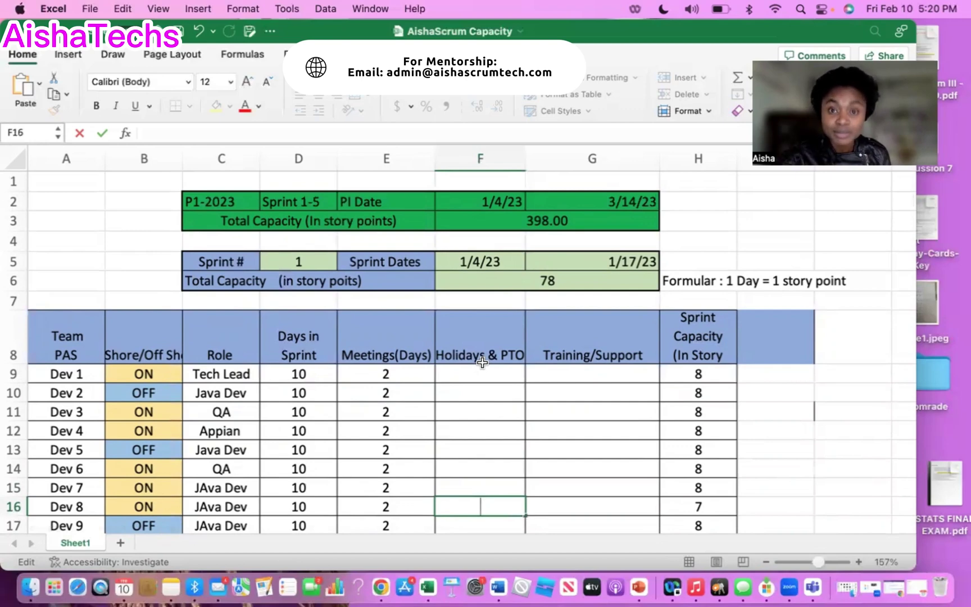
scroll(482, 362, "down", 5)
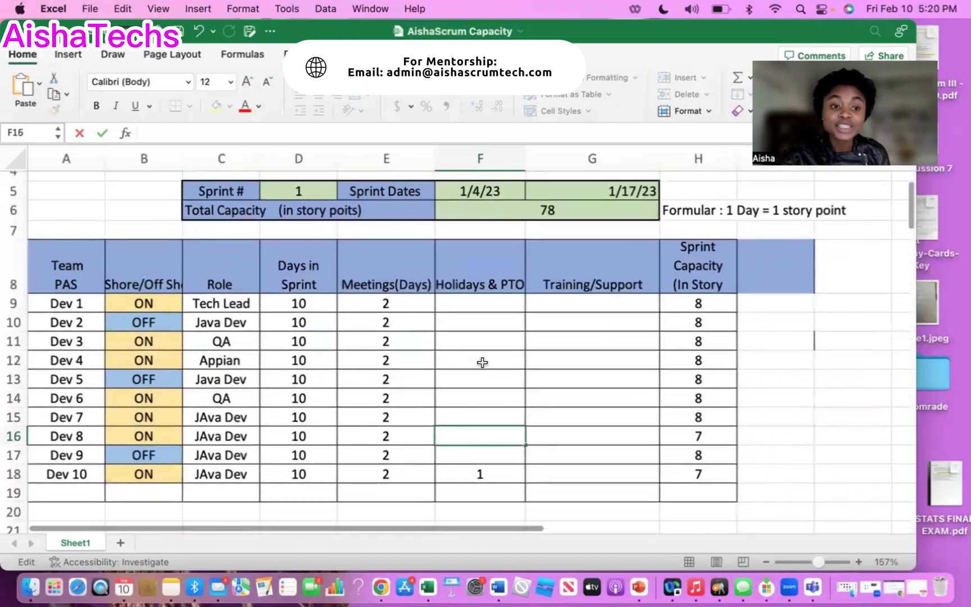
scroll(481, 363, "up", 4)
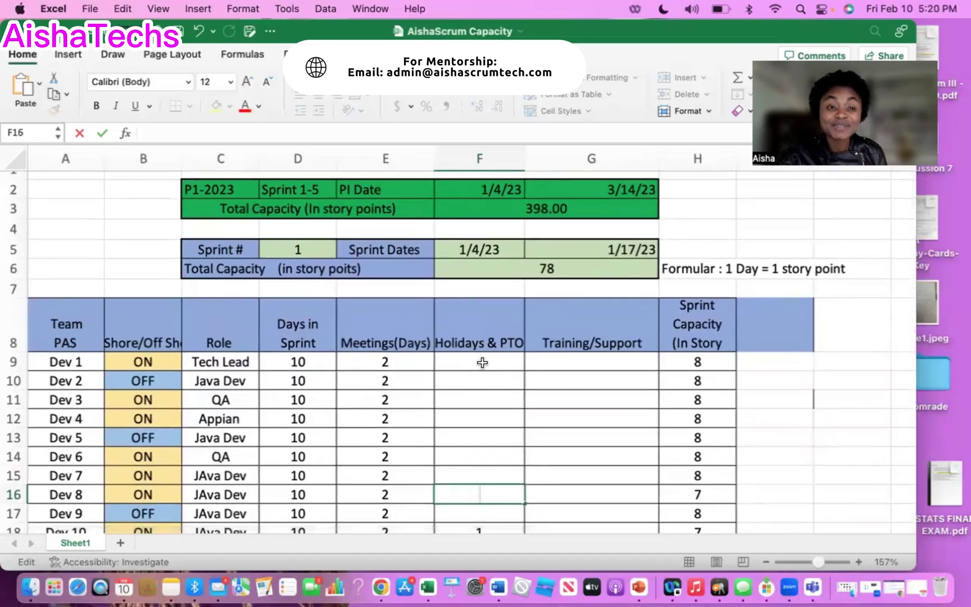
scroll(481, 362, "down", 5)
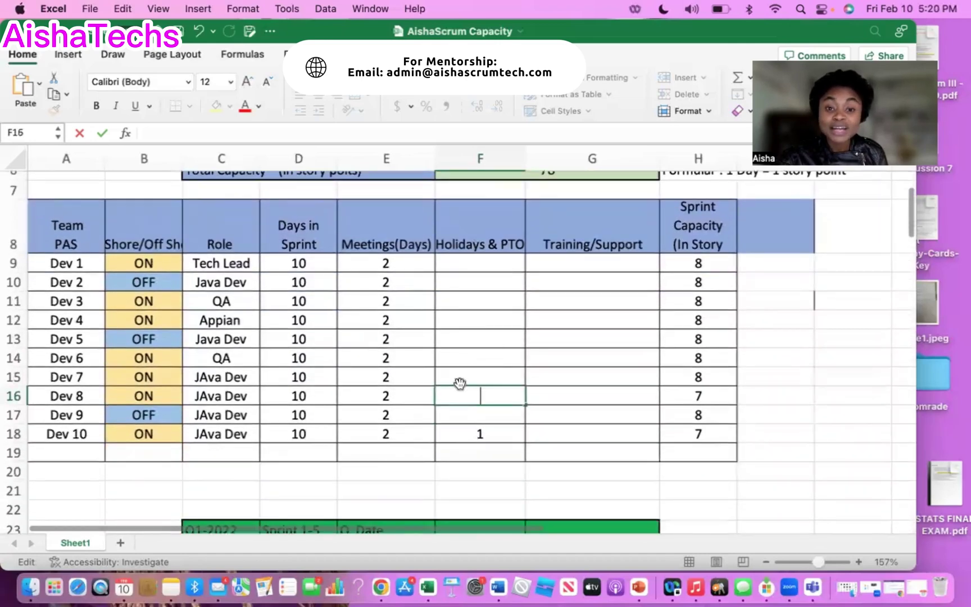
scroll(479, 377, "down", 7)
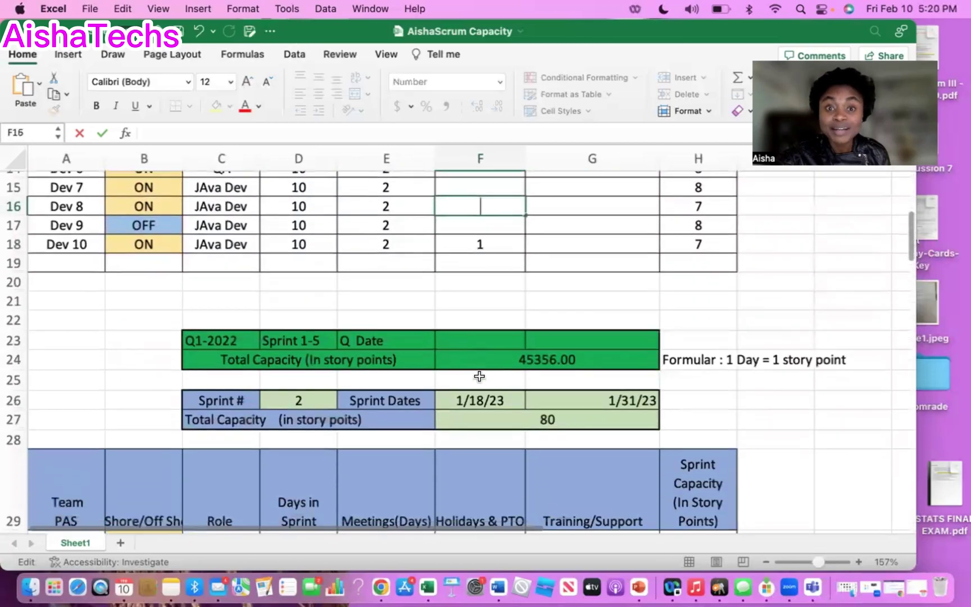
scroll(479, 376, "up", 2)
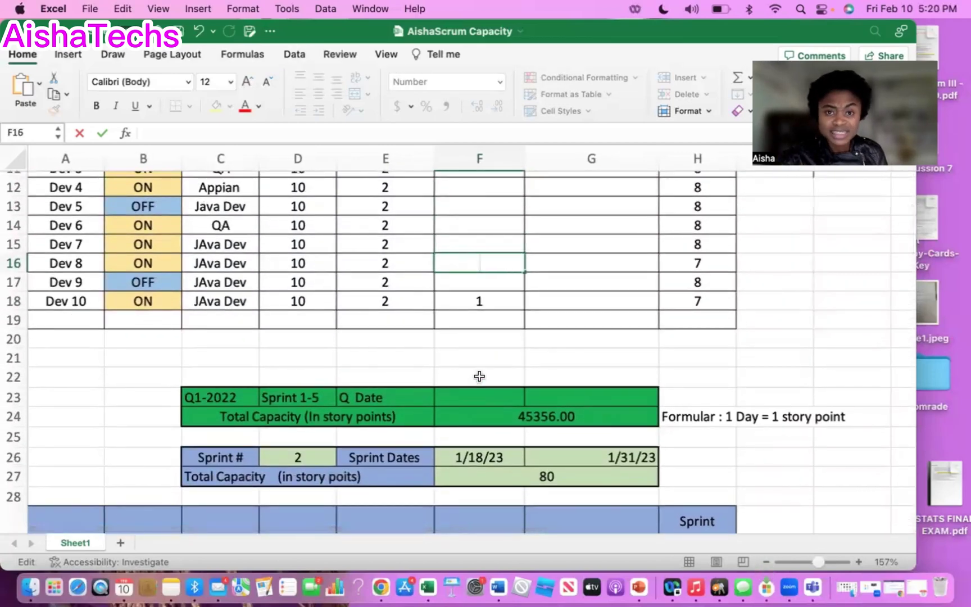
scroll(479, 377, "up", 5)
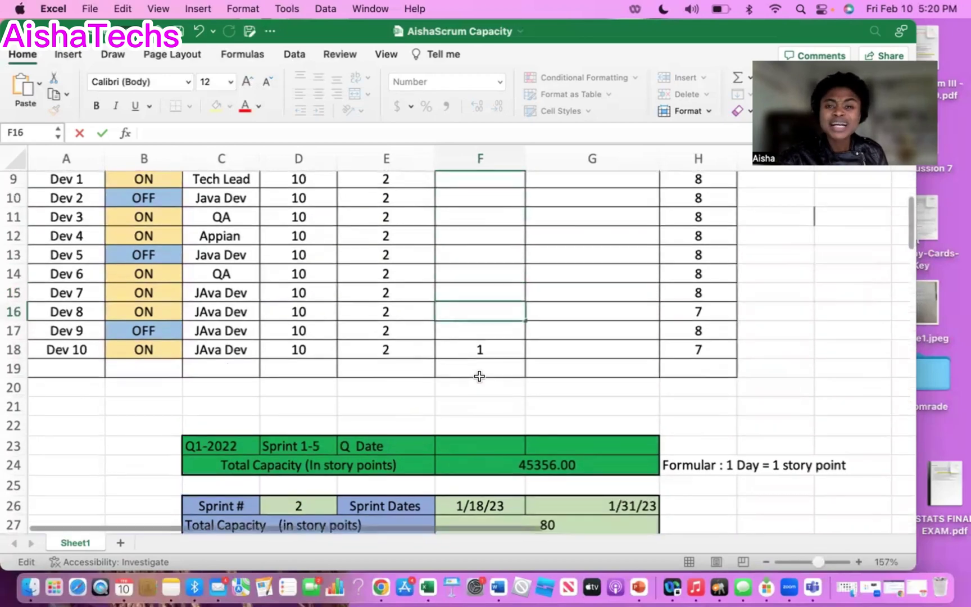